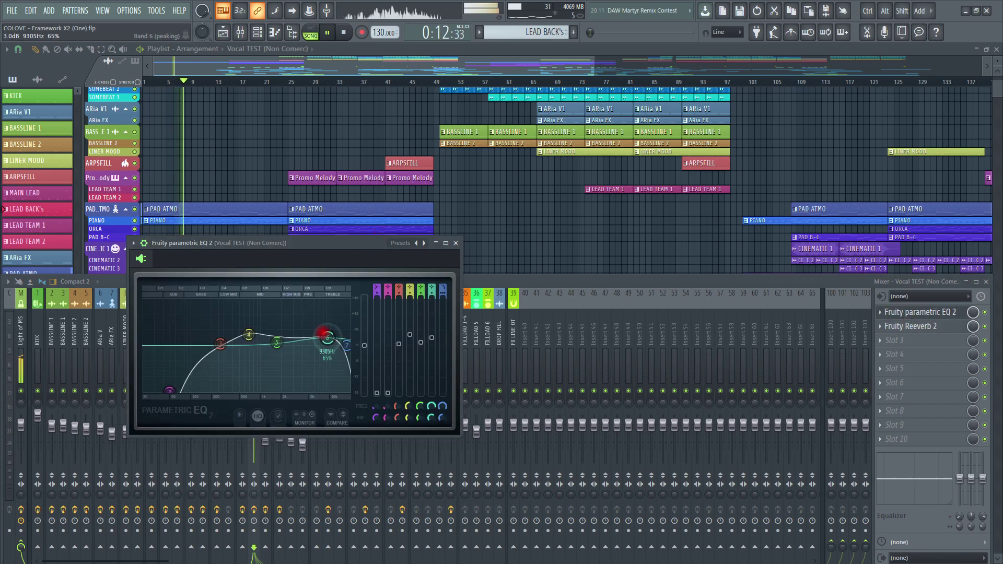
- Close the vocal track's equalizer and inspect the FabFilter Pro-Q 2 curve on the master track
{"action": "left_click", "coordinate": [455, 243]}
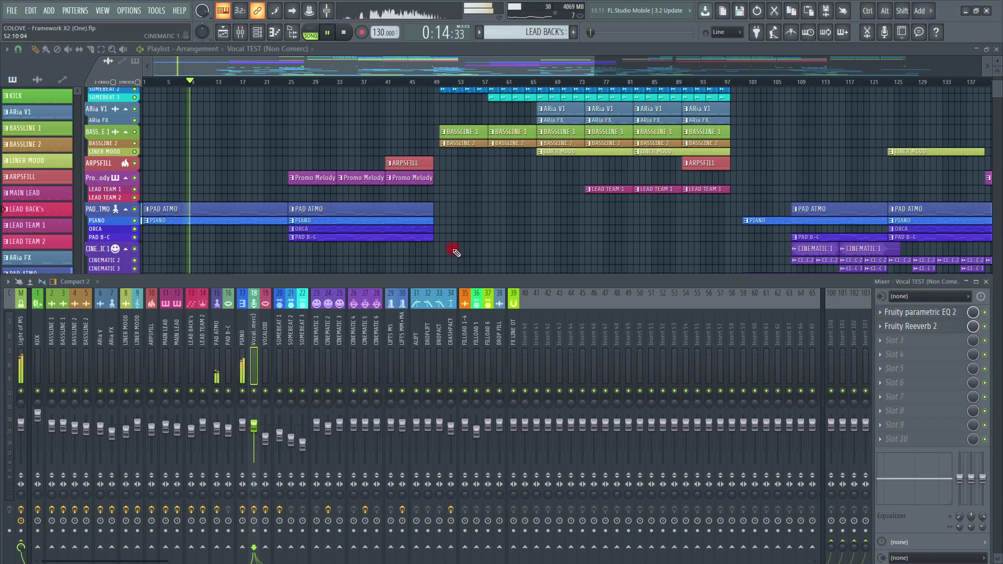
{"action": "left_click", "coordinate": [21, 326]}
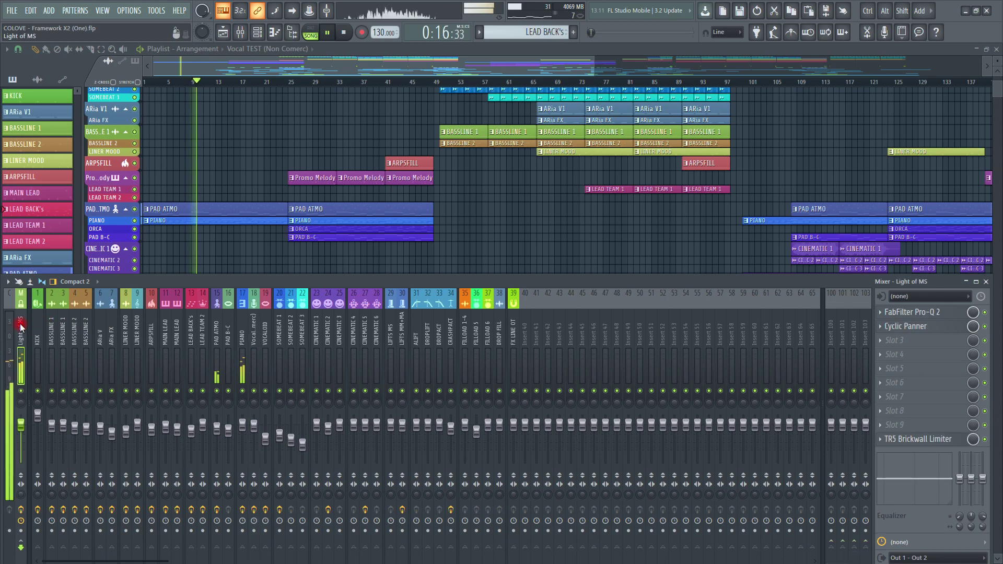
{"action": "left_click", "coordinate": [899, 312]}
{"action": "left_click", "coordinate": [638, 272]}
{"action": "left_click", "coordinate": [709, 224]}
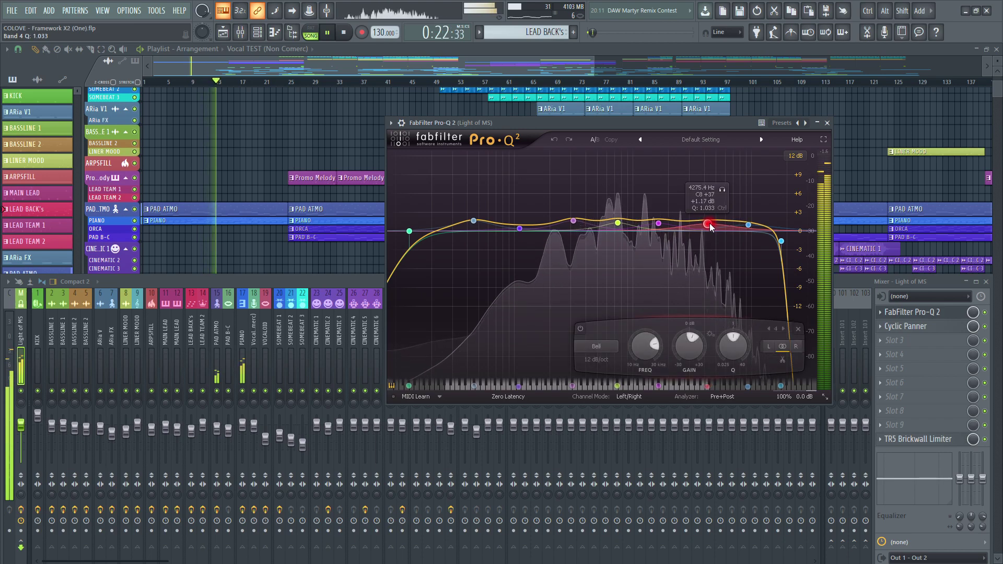
{"action": "left_click", "coordinate": [826, 124]}
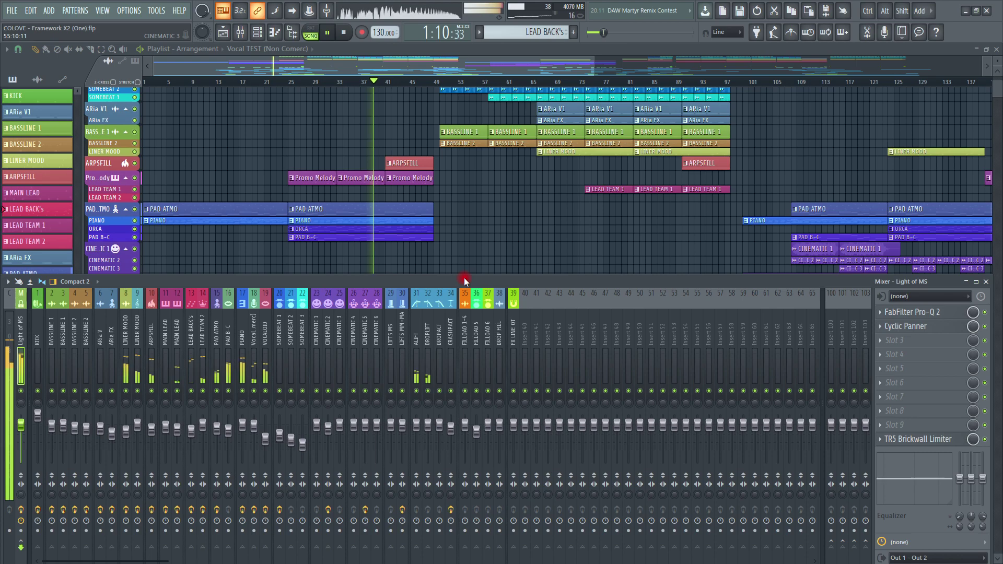
- Inspect the Fruity parametric EQ 2 on the vocal mixer track and nudge that track's volume fader
{"action": "left_click", "coordinate": [254, 324]}
{"action": "left_click", "coordinate": [918, 312]}
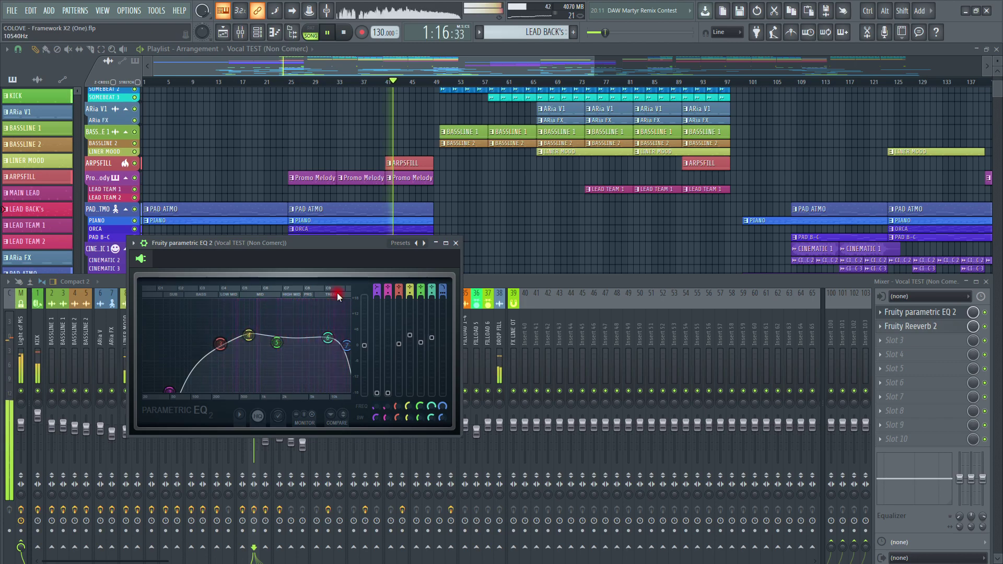
{"action": "left_click", "coordinate": [456, 243]}
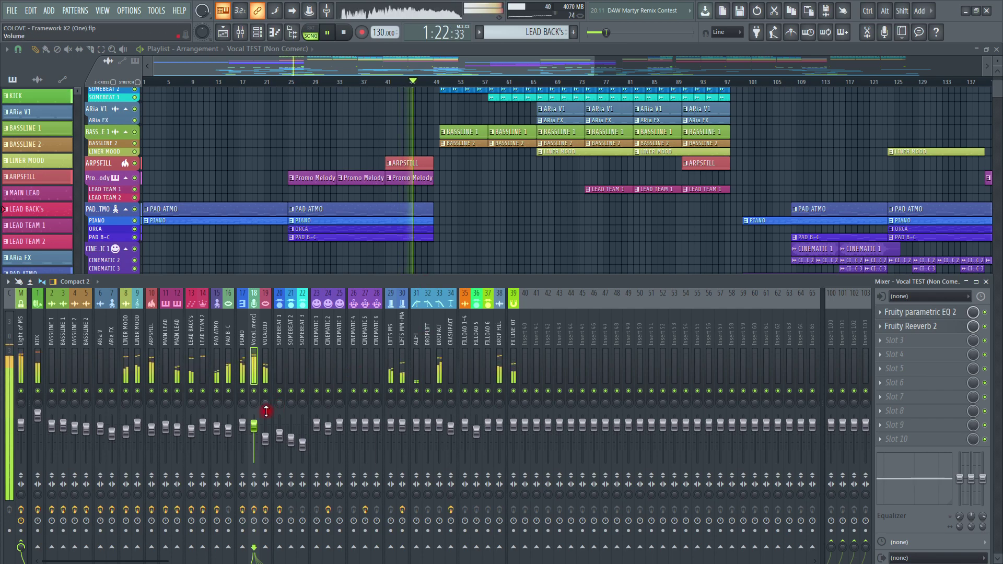
{"action": "left_click_drag", "start_coordinate": [257, 422], "coordinate": [257, 423]}
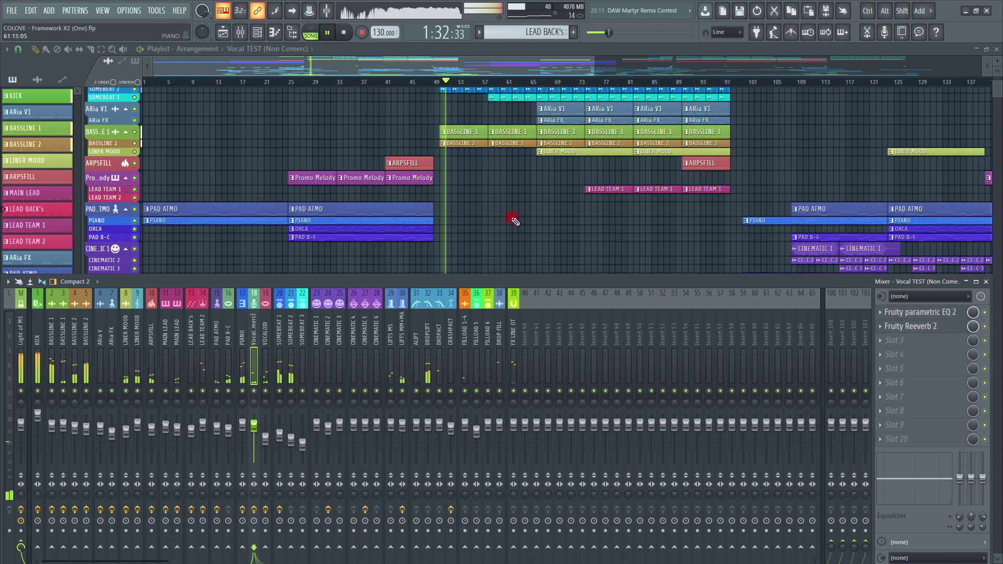
- Reduce the playlist's track height and view the full arrangement with the mixer temporarily hidden
{"action": "scroll", "coordinate": [521, 173], "scroll_direction": "down", "scroll_amount": 6}
{"action": "scroll", "coordinate": [522, 199], "scroll_direction": "up", "scroll_amount": 6}
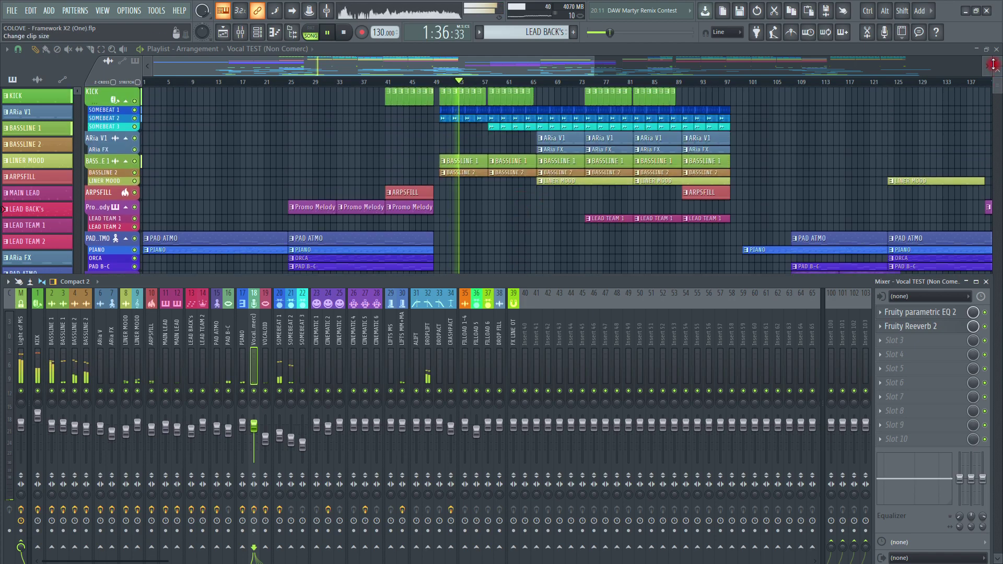
{"action": "left_click_drag", "start_coordinate": [993, 63], "coordinate": [994, 68]}
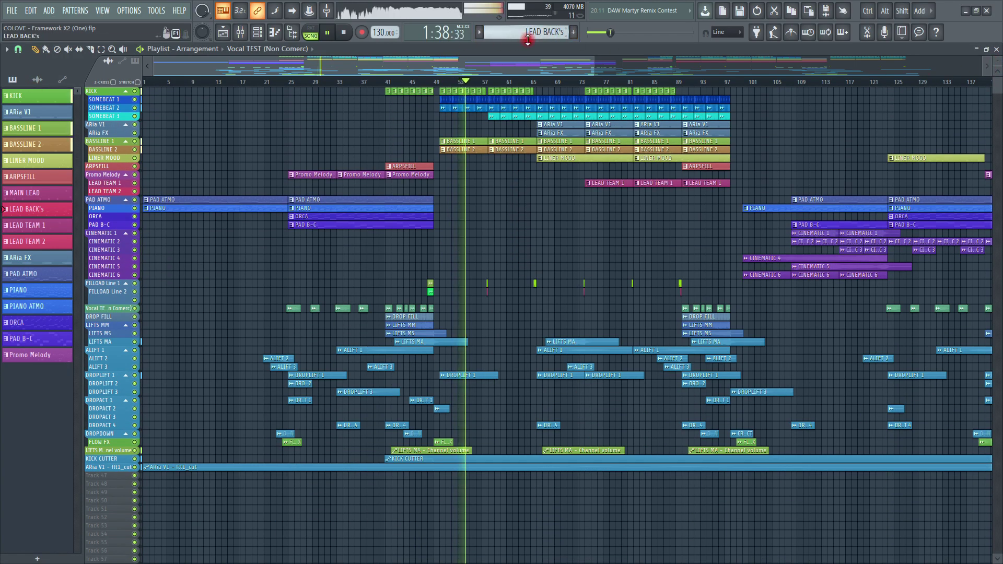
{"action": "left_click", "coordinate": [247, 37]}
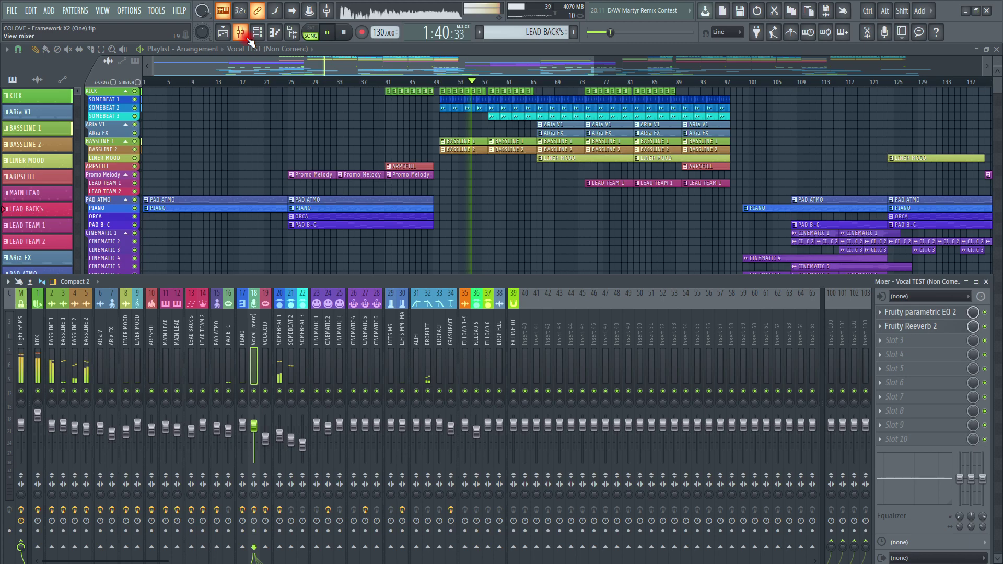
- Examine the effect chains on the master, BASSLINE 1 and BASSLINE 2 mixer tracks
{"action": "left_click", "coordinate": [22, 333]}
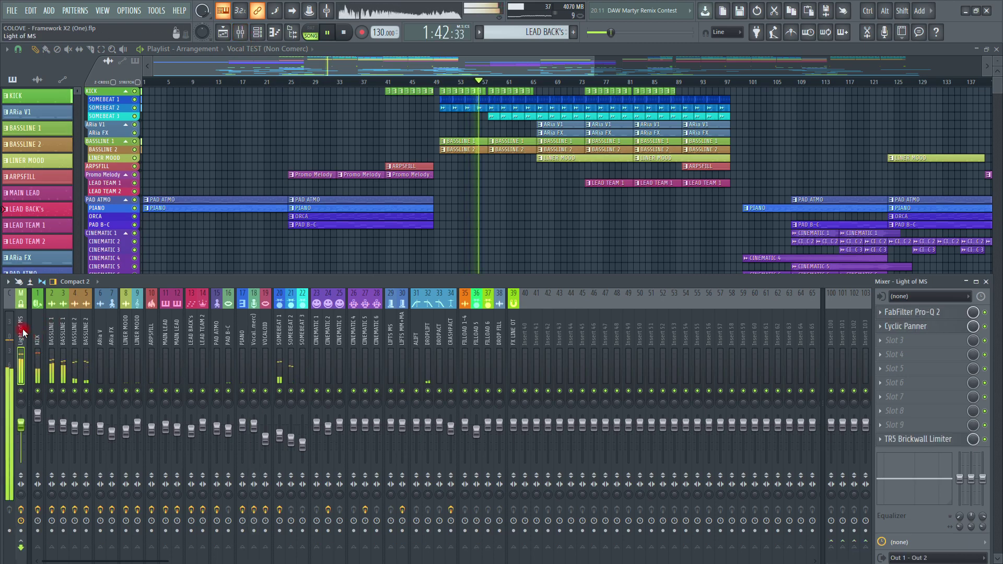
{"action": "left_click", "coordinate": [54, 332]}
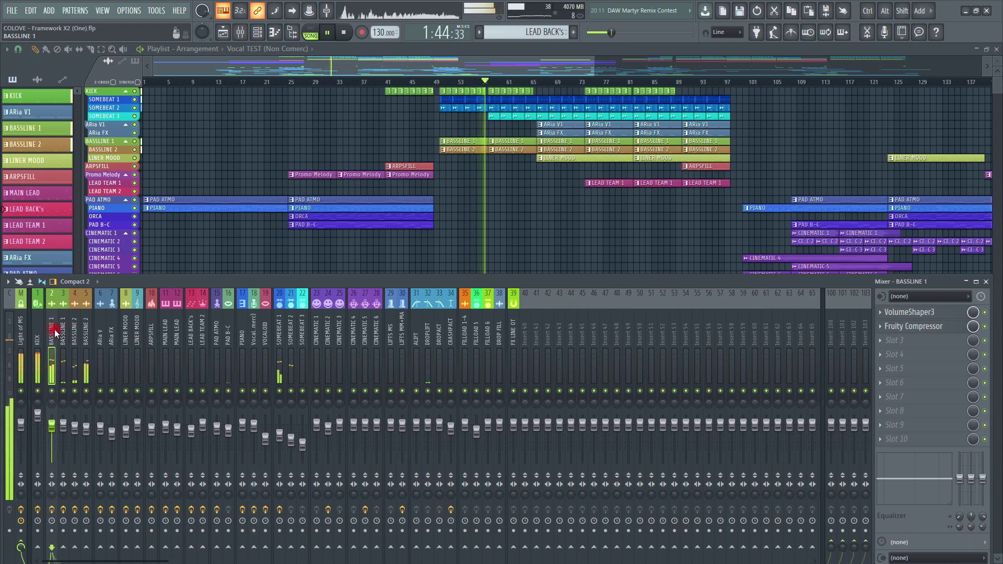
{"action": "left_click", "coordinate": [64, 331]}
{"action": "left_click", "coordinate": [74, 329]}
{"action": "left_click", "coordinate": [85, 329]}
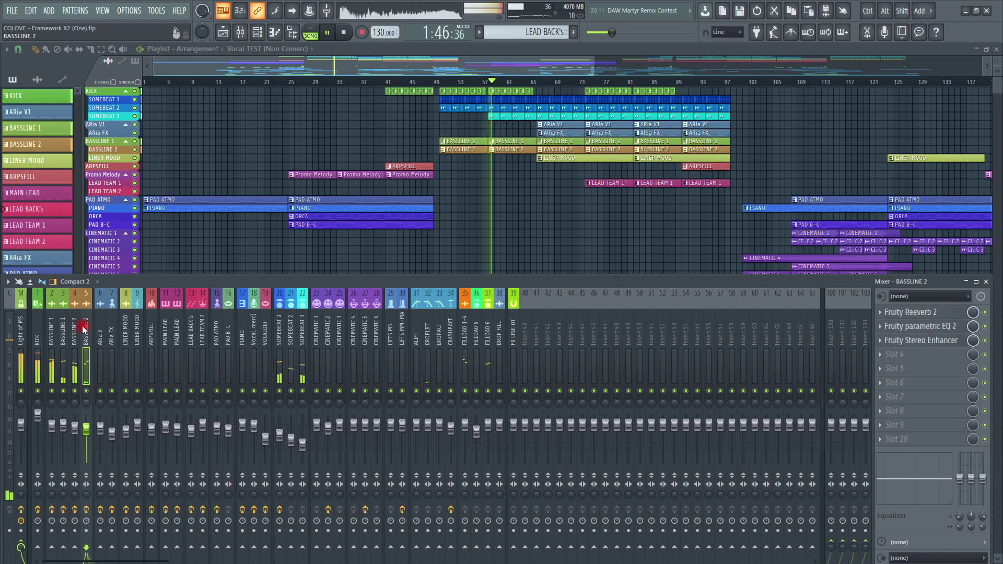
{"action": "left_click", "coordinate": [78, 326]}
{"action": "left_click", "coordinate": [56, 320]}
{"action": "left_click", "coordinate": [63, 324]}
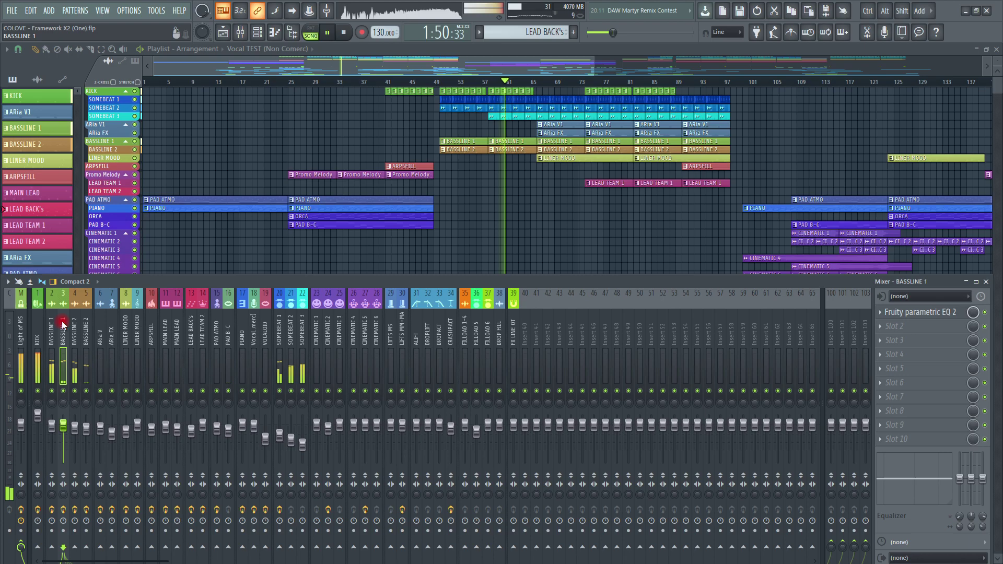
{"action": "left_click", "coordinate": [54, 320]}
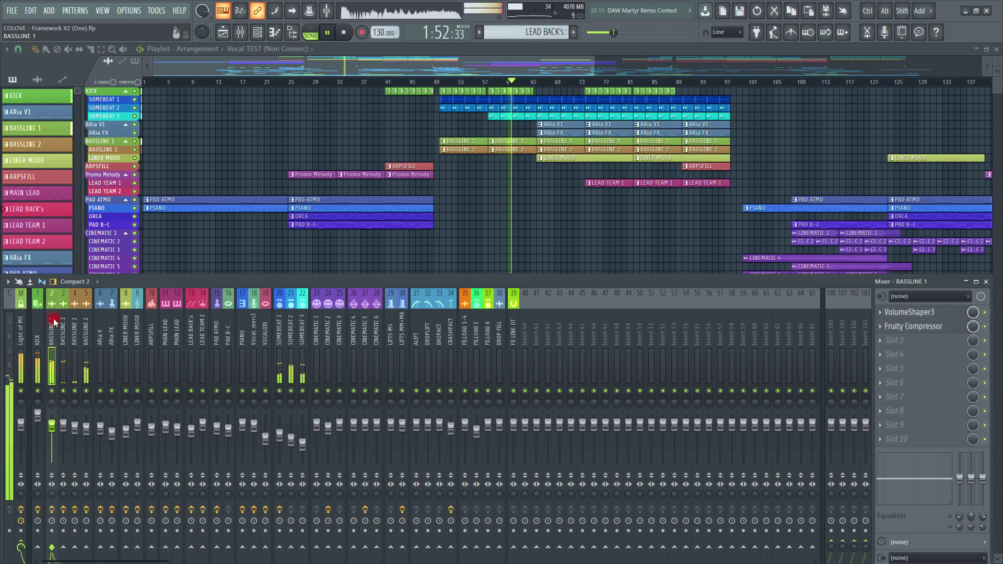
{"action": "left_click", "coordinate": [76, 322]}
{"action": "left_click", "coordinate": [84, 321]}
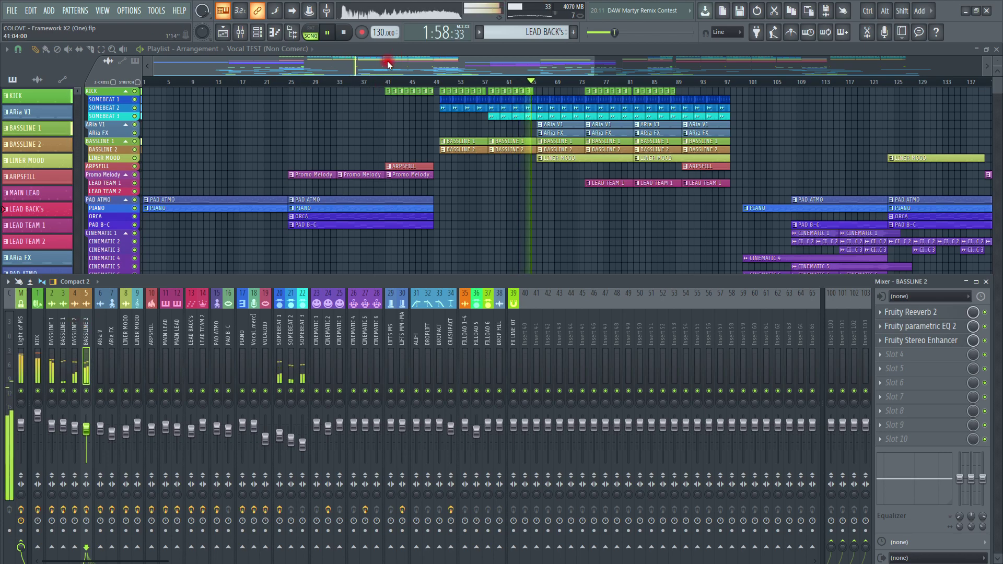
- Review the arrangement from about bar 27 to bar 165 with the mixer hidden, and bring the mixer back
{"action": "key", "text": "F9"}
{"action": "left_click_drag", "start_coordinate": [387, 63], "coordinate": [451, 67]}
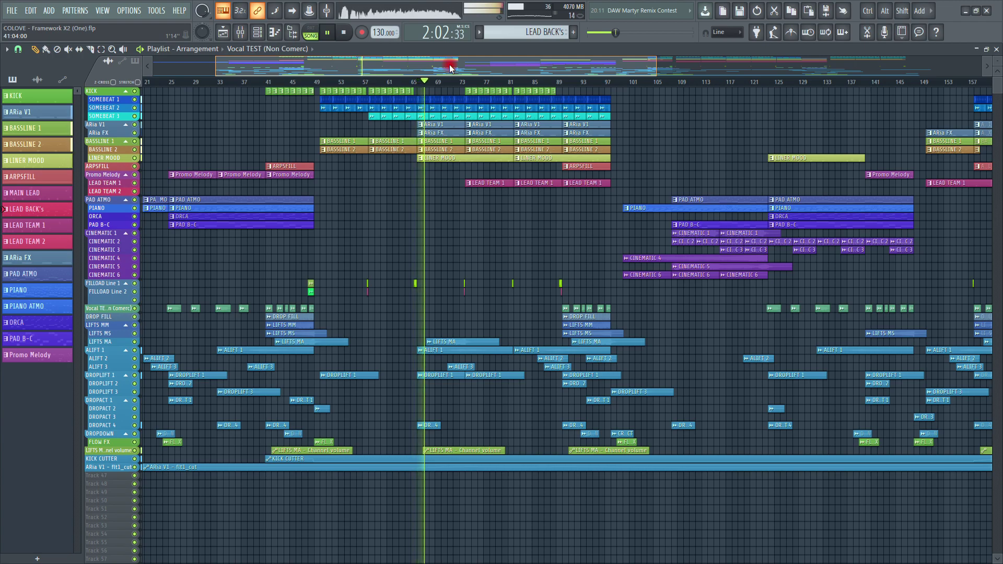
{"action": "left_click_drag", "start_coordinate": [451, 68], "coordinate": [467, 62]}
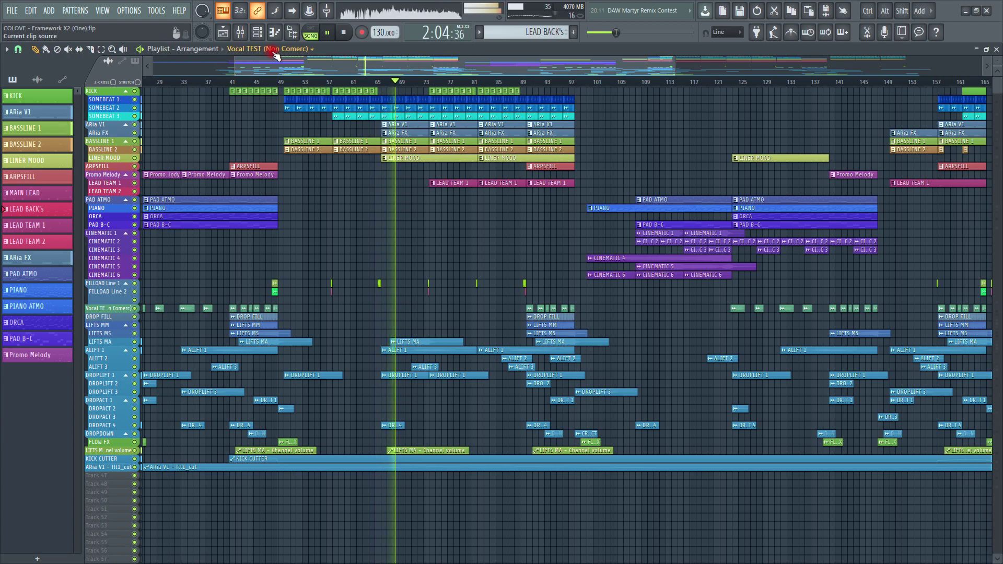
{"action": "left_click", "coordinate": [242, 33]}
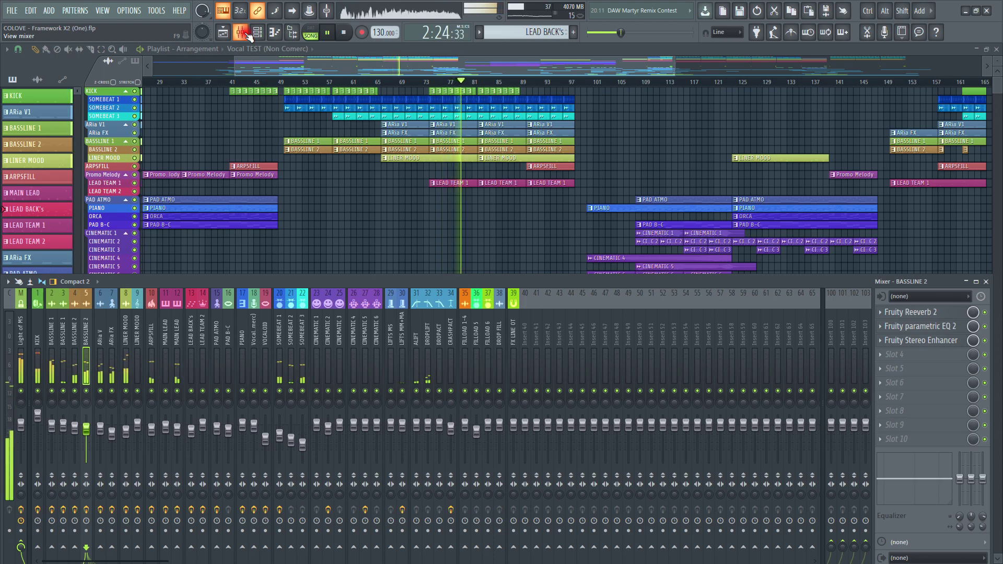
- Bypass and re-enable the master track's effects to compare the mix with and without them
{"action": "left_click", "coordinate": [21, 509]}
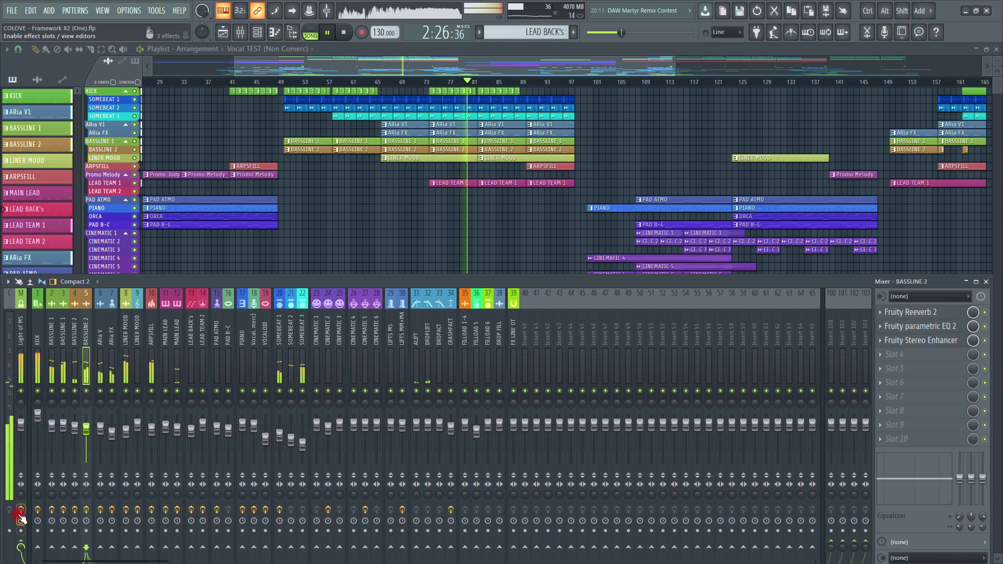
{"action": "left_click", "coordinate": [21, 509]}
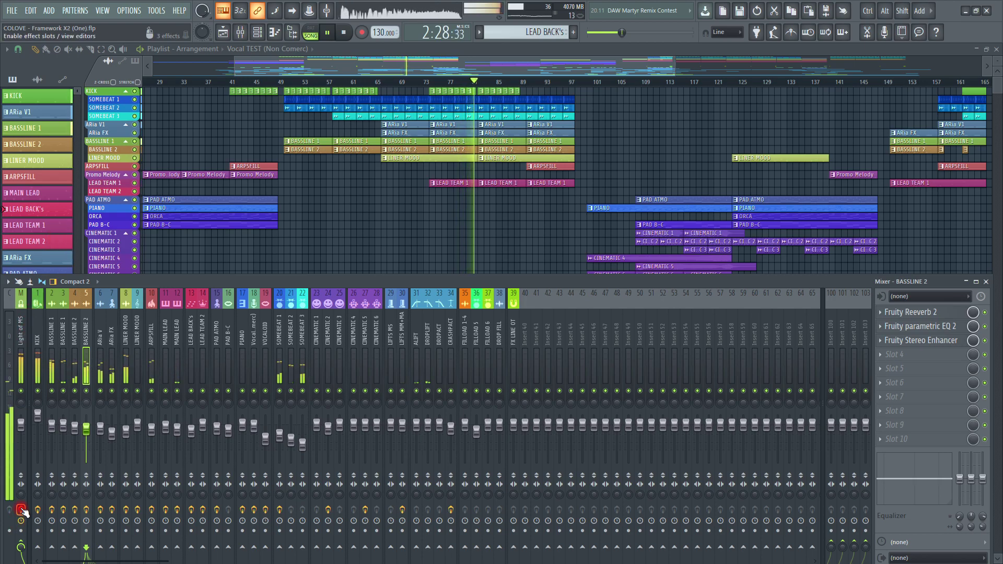
{"action": "left_click", "coordinate": [22, 340]}
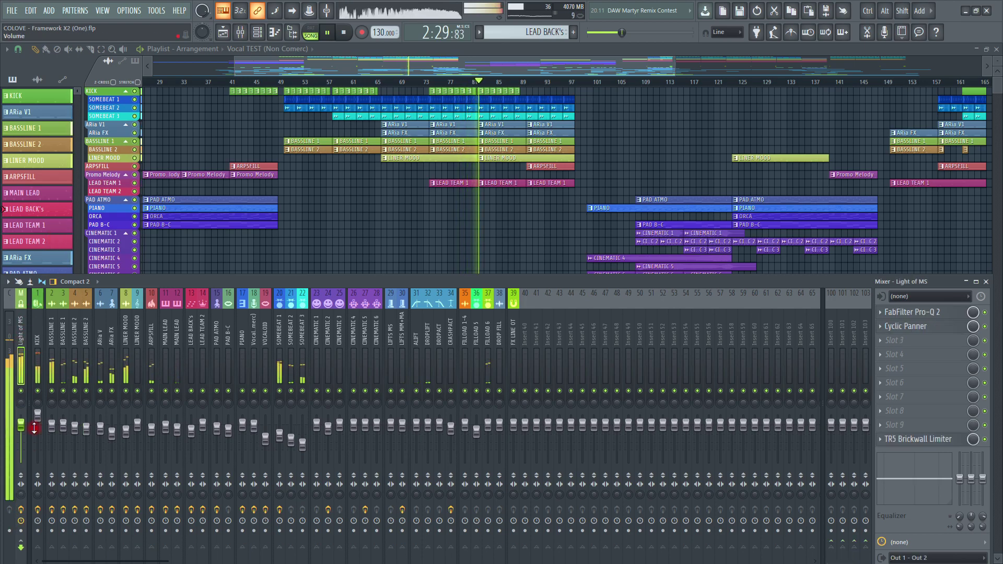
{"action": "left_click", "coordinate": [22, 521]}
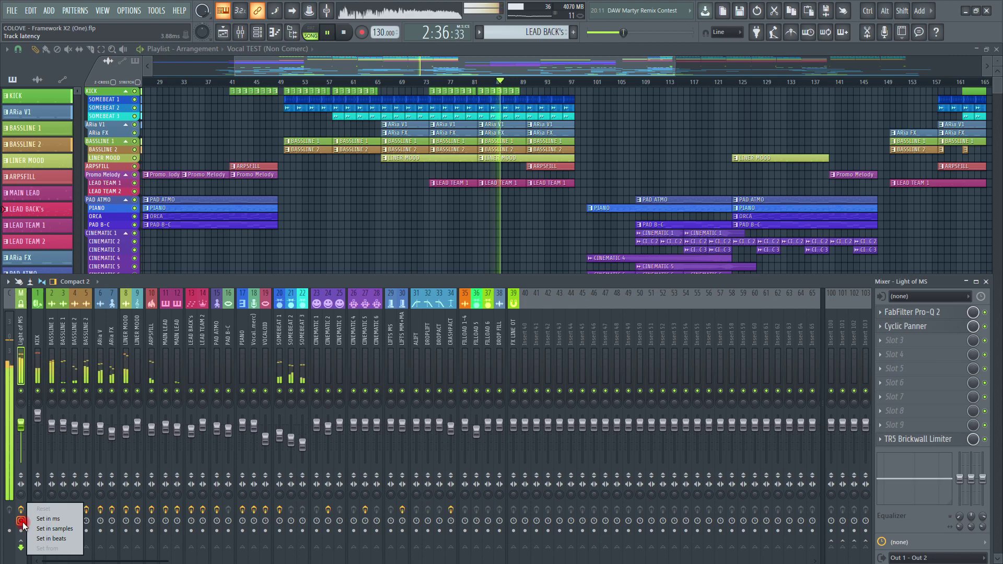
{"action": "left_click", "coordinate": [23, 510]}
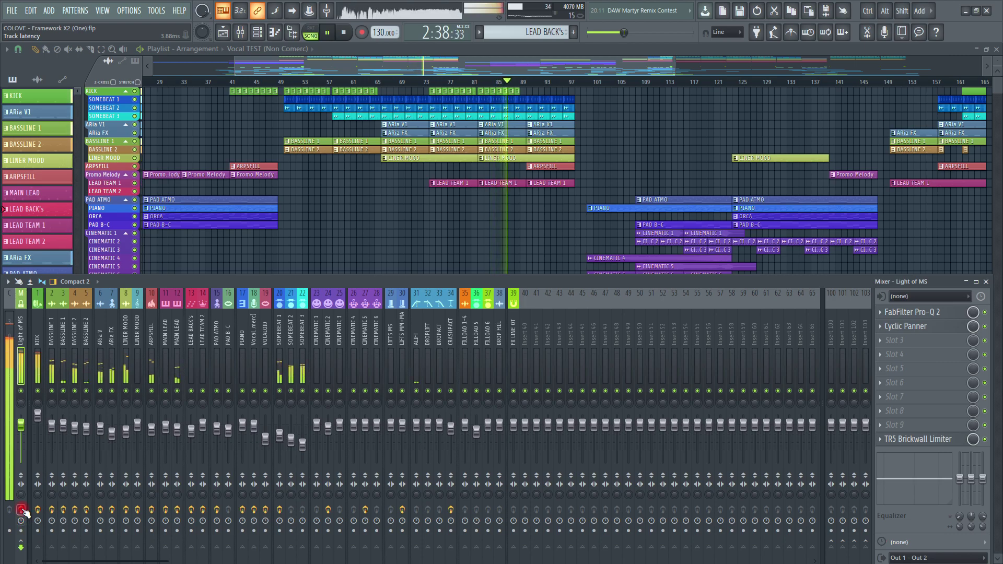
{"action": "left_click", "coordinate": [22, 510]}
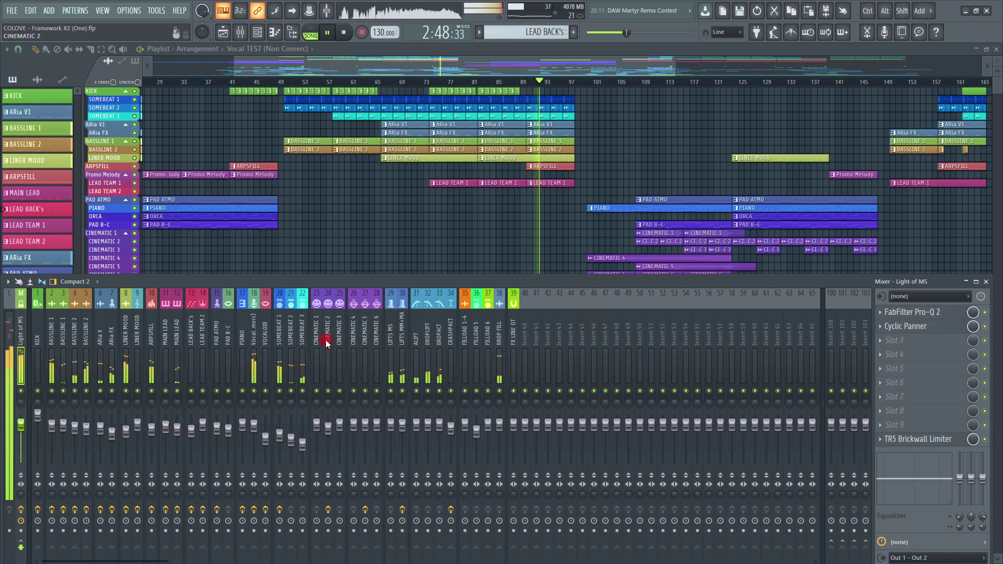
- Set the volume of the vocal mixer track to 94% (-1.3 dB)
{"action": "left_click", "coordinate": [256, 324]}
{"action": "left_click", "coordinate": [254, 424]}
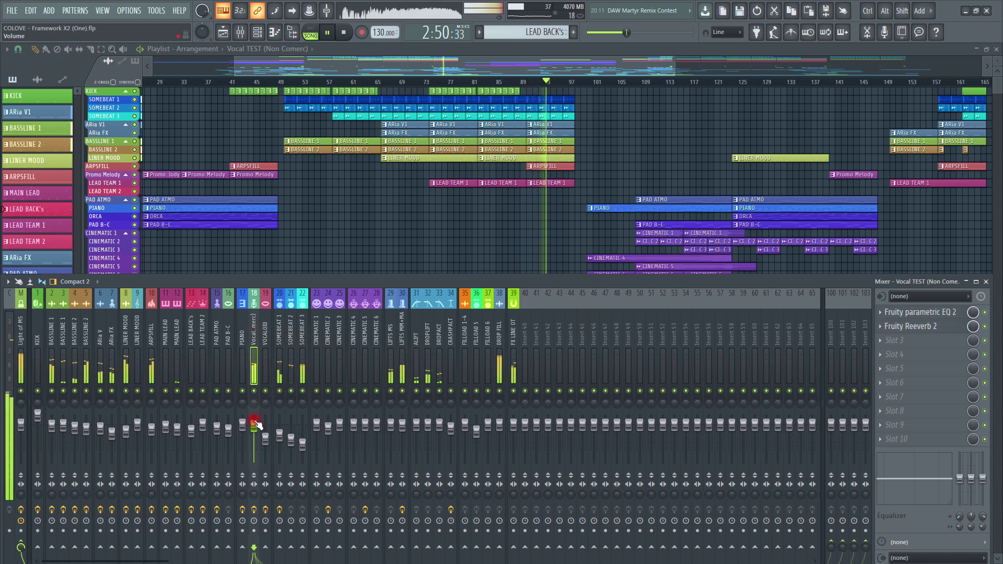
{"action": "left_click_drag", "start_coordinate": [255, 423], "coordinate": [255, 425]}
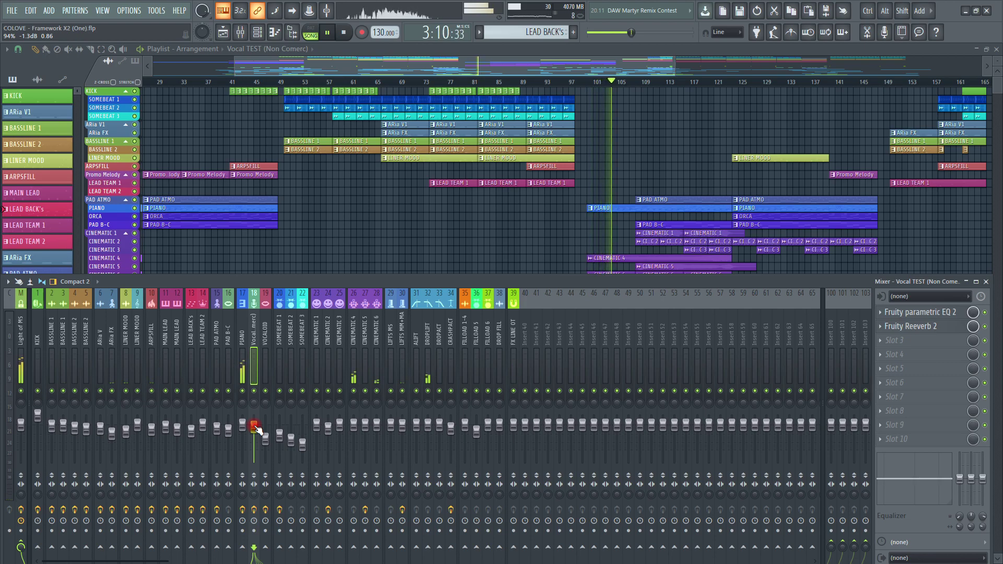
- Examine the second half of the arrangement, up to about bar 245, alternating between the full playlist and the mixer
{"action": "left_click_drag", "start_coordinate": [444, 59], "coordinate": [476, 64]}
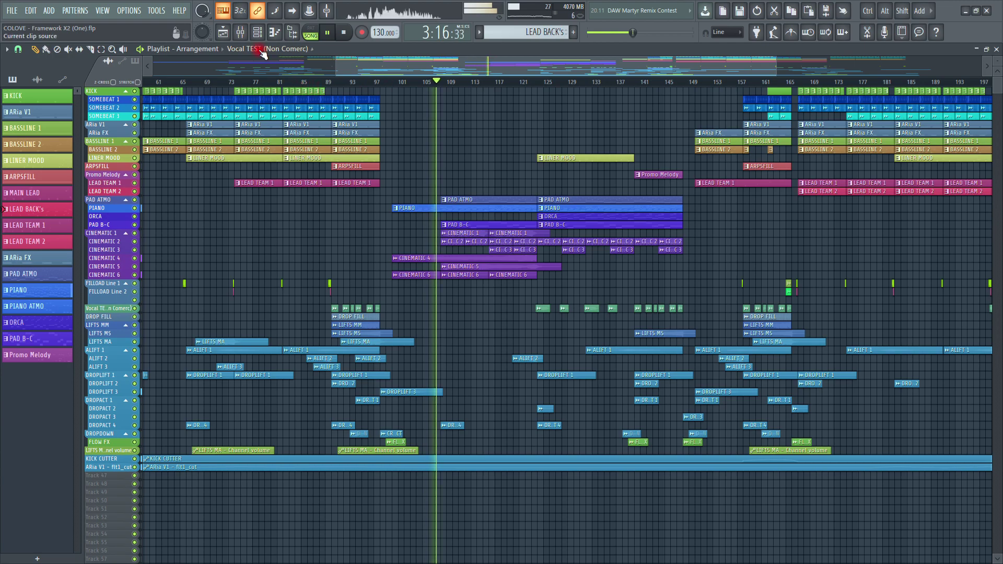
{"action": "left_click", "coordinate": [246, 32]}
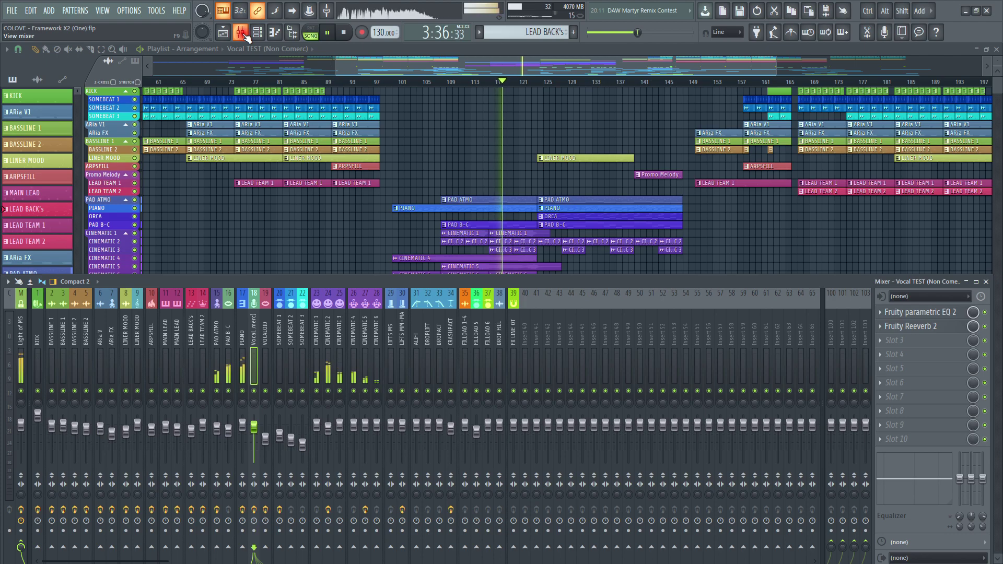
{"action": "left_click", "coordinate": [396, 69]}
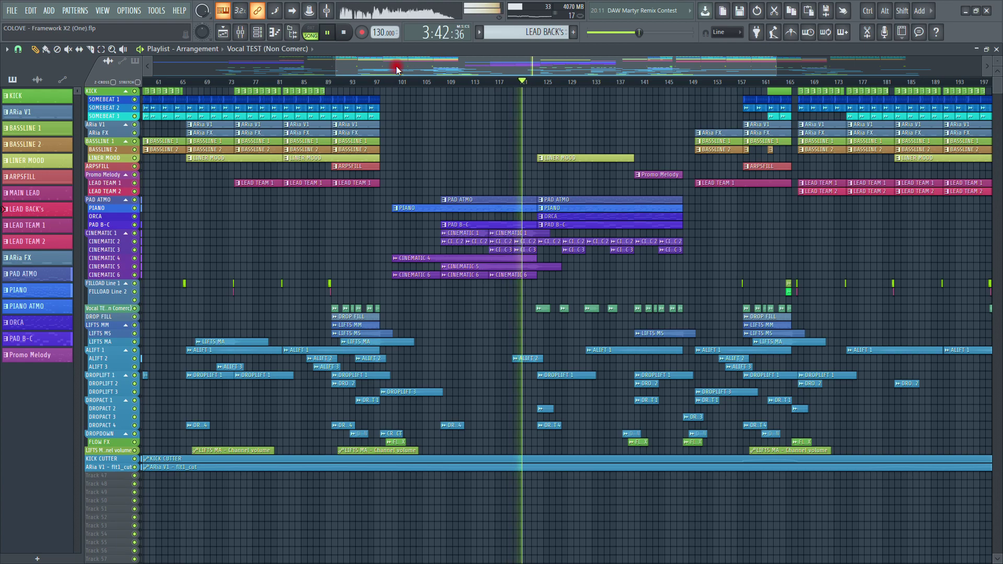
{"action": "left_click", "coordinate": [242, 35]}
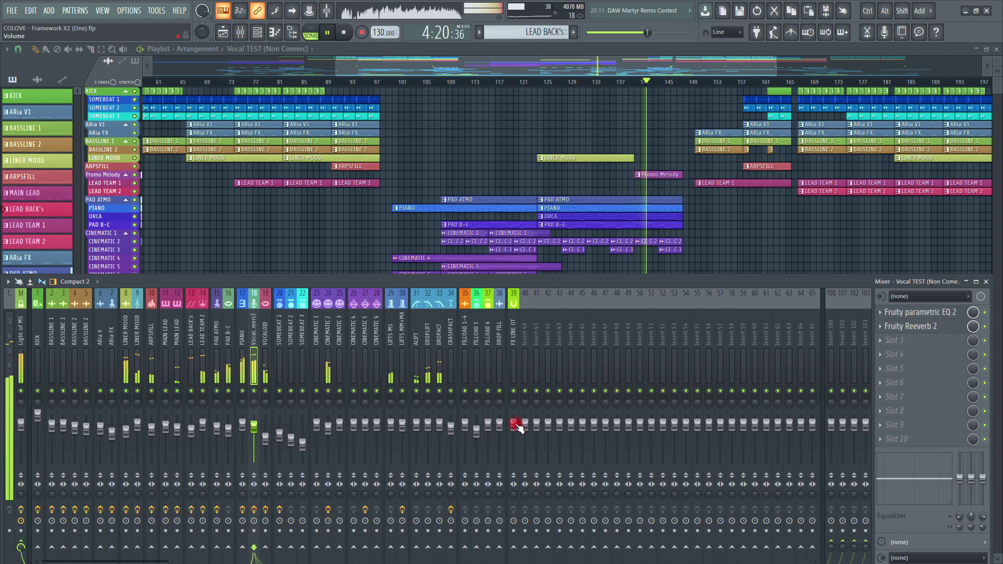
{"action": "key", "text": "F9"}
{"action": "left_click_drag", "start_coordinate": [425, 60], "coordinate": [573, 53]}
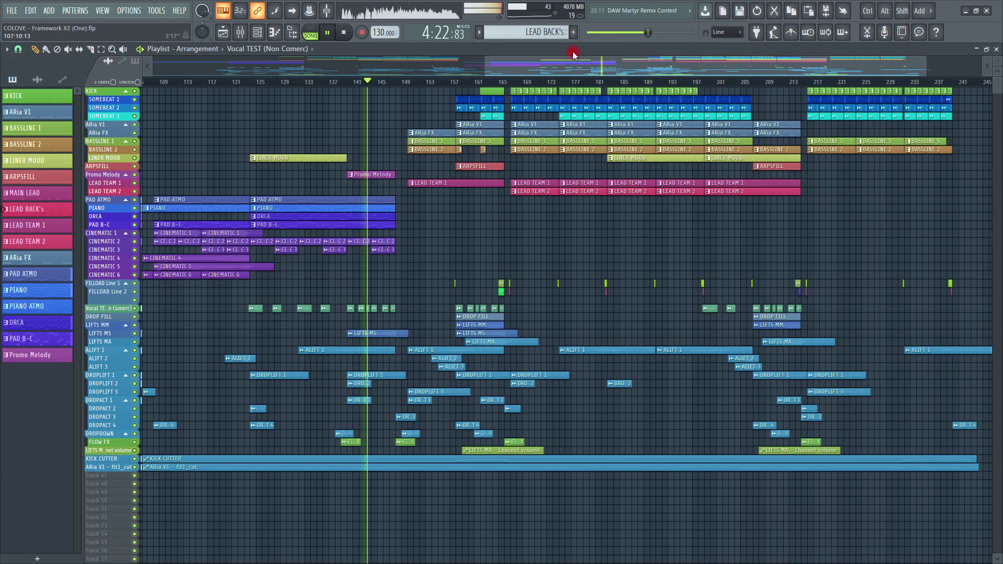
- Show the mixer again and switch its layout to Extra large
{"action": "left_click", "coordinate": [240, 32]}
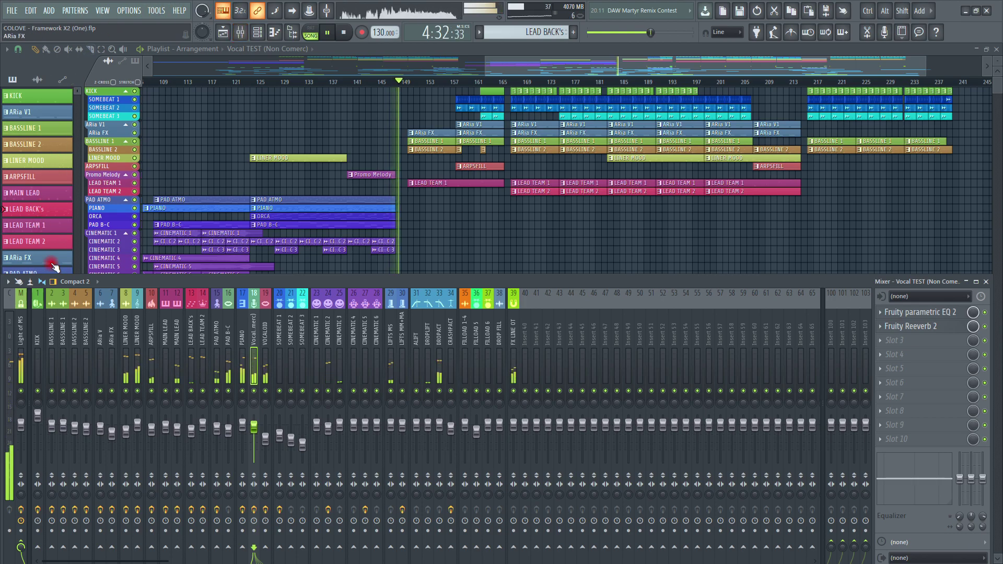
{"action": "left_click", "coordinate": [74, 282]}
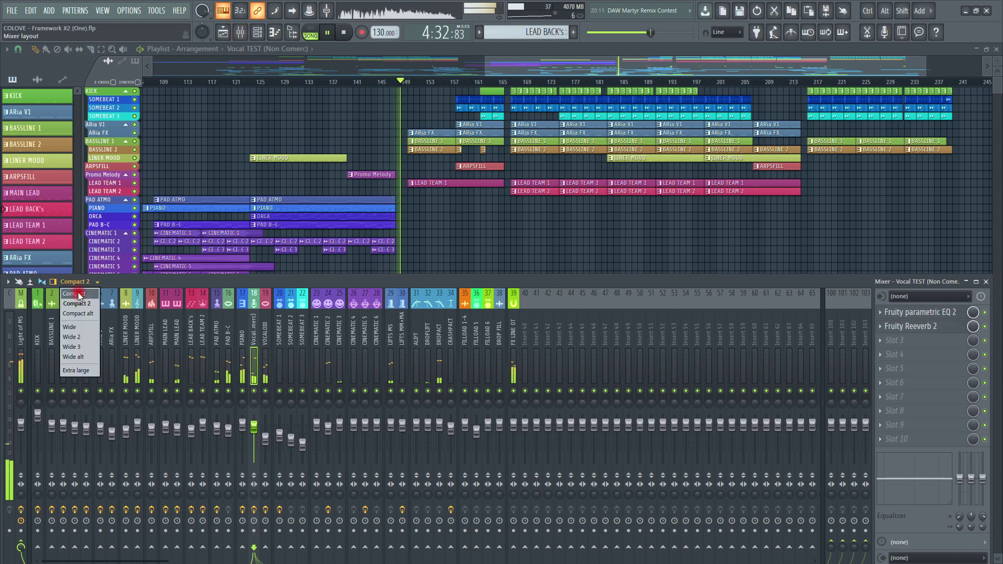
{"action": "left_click", "coordinate": [82, 372]}
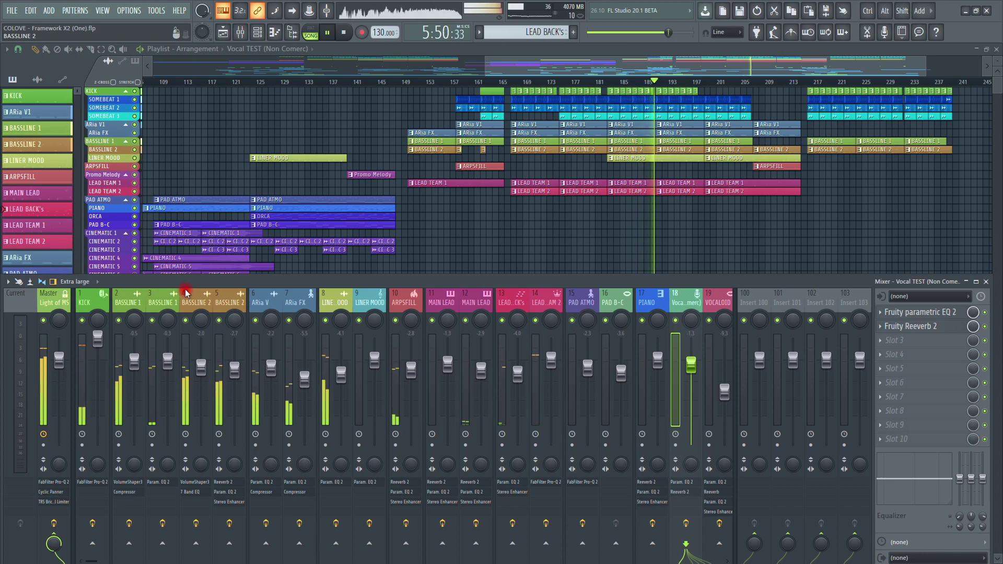
- Set the stereo width of the master track's Cyclic Panner to 114% and close the effect
{"action": "left_click", "coordinate": [57, 493]}
{"action": "left_click_drag", "start_coordinate": [428, 200], "coordinate": [429, 203]}
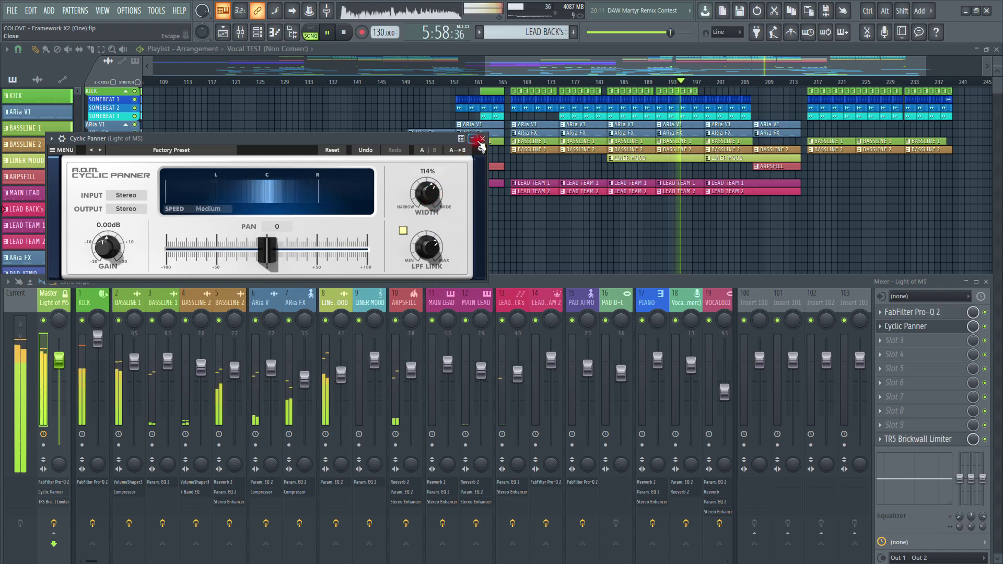
{"action": "left_click", "coordinate": [475, 140]}
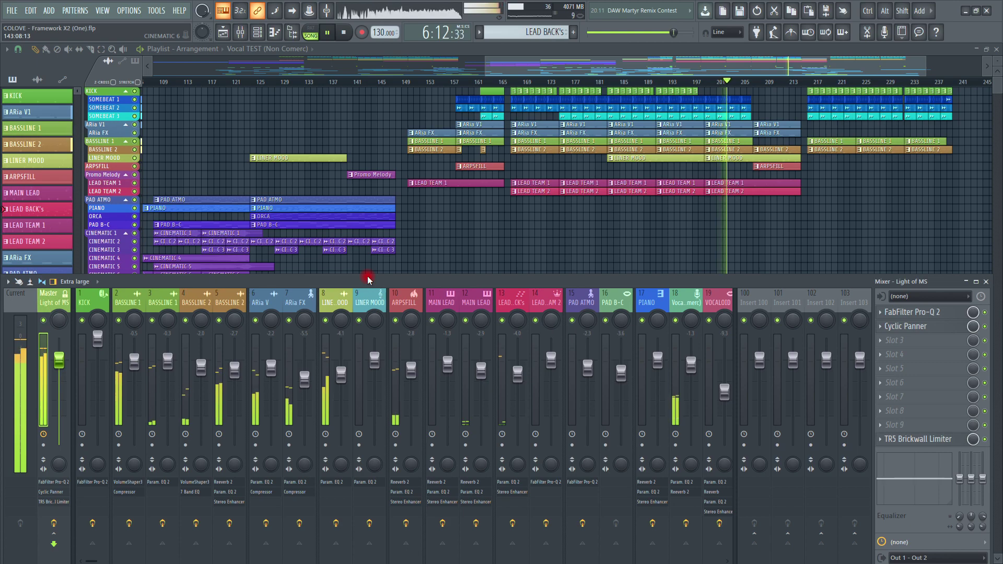
- Lower the volume of the vocal mixer track slightly to 94% (-1.4 dB)
{"action": "left_click", "coordinate": [691, 364]}
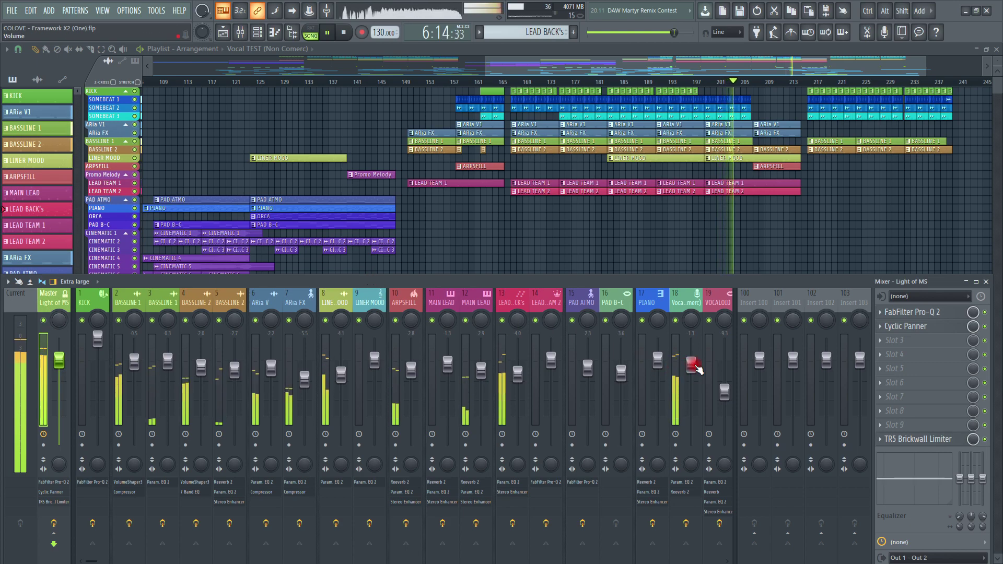
{"action": "left_click_drag", "start_coordinate": [697, 370], "coordinate": [695, 367]}
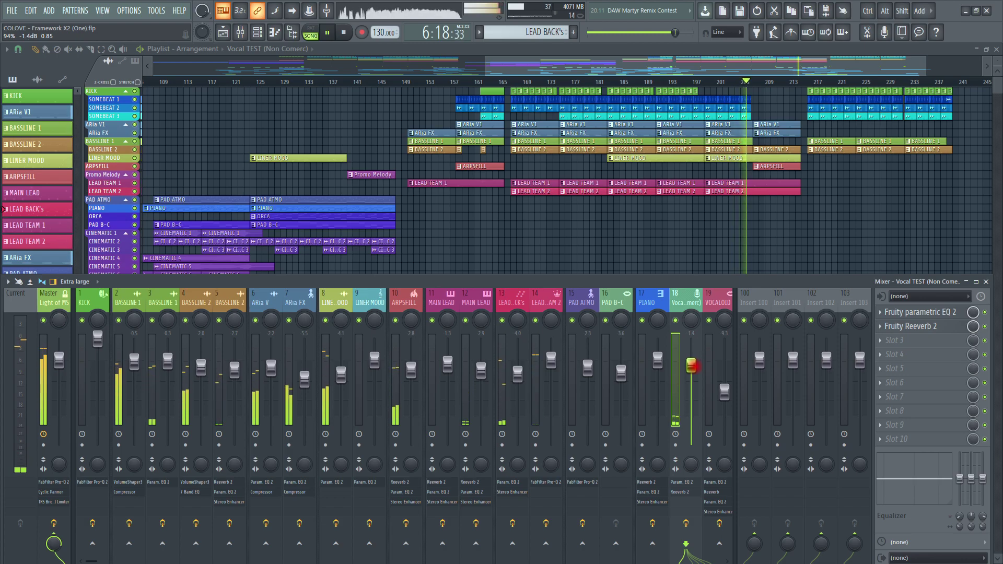
{"action": "left_click_drag", "start_coordinate": [694, 365], "coordinate": [695, 367]}
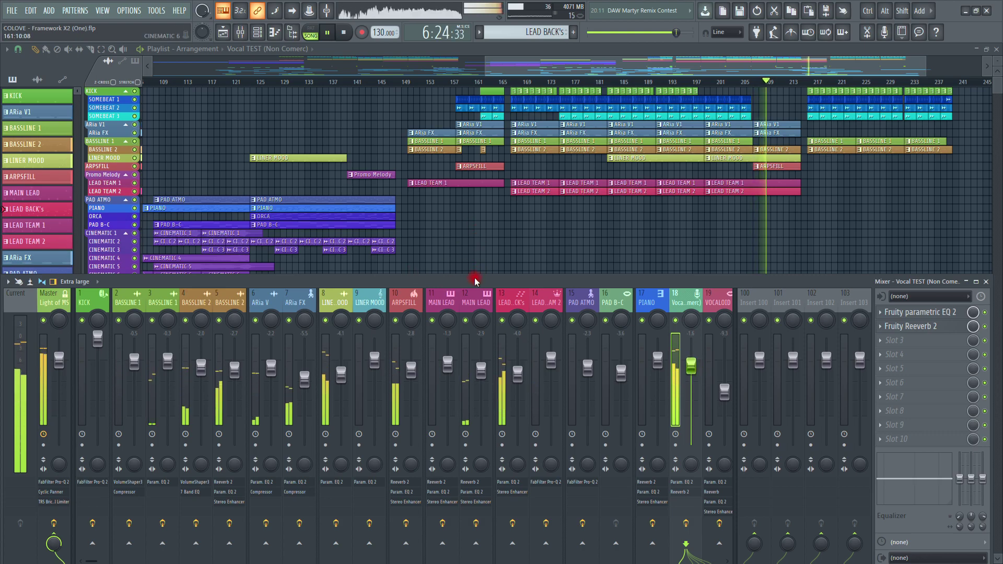
- Select the master track and examine the lower playlist tracks with the lifts, drops and automation clips
{"action": "left_click", "coordinate": [53, 297]}
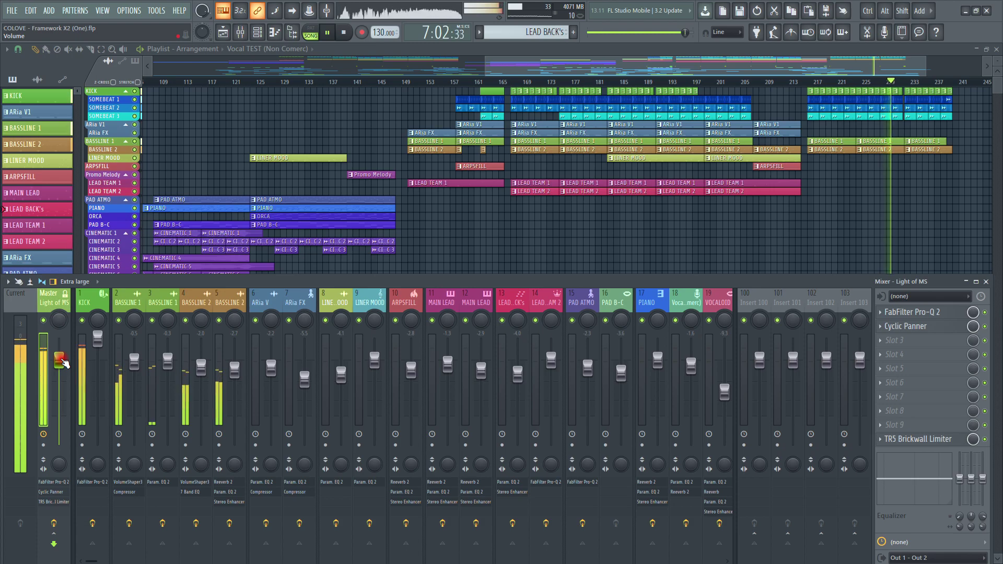
{"action": "scroll", "coordinate": [501, 164], "scroll_direction": "down", "scroll_amount": 3}
{"action": "scroll", "coordinate": [500, 164], "scroll_direction": "down", "scroll_amount": 20}
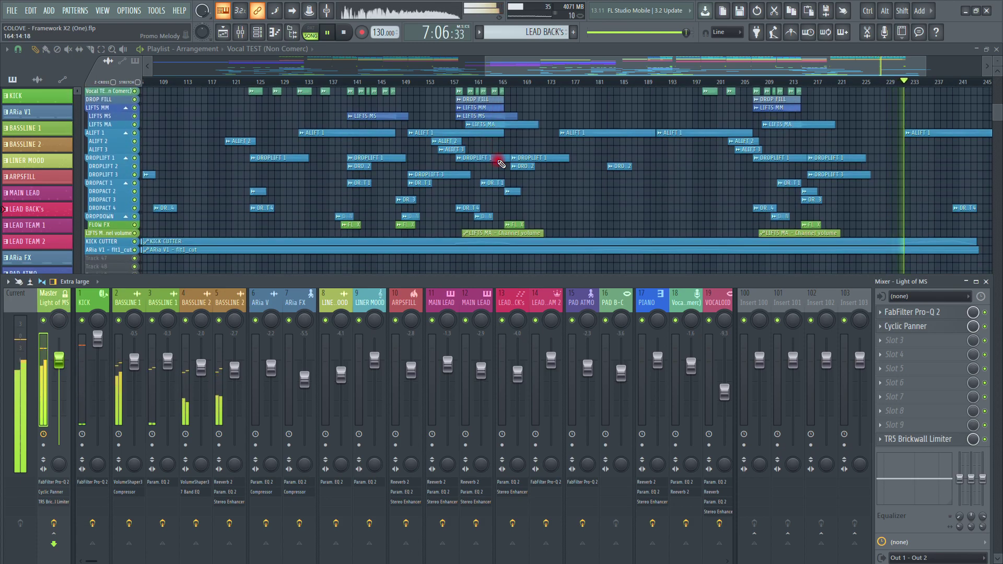
{"action": "scroll", "coordinate": [500, 164], "scroll_direction": "up", "scroll_amount": 12}
{"action": "scroll", "coordinate": [499, 163], "scroll_direction": "up", "scroll_amount": 13}
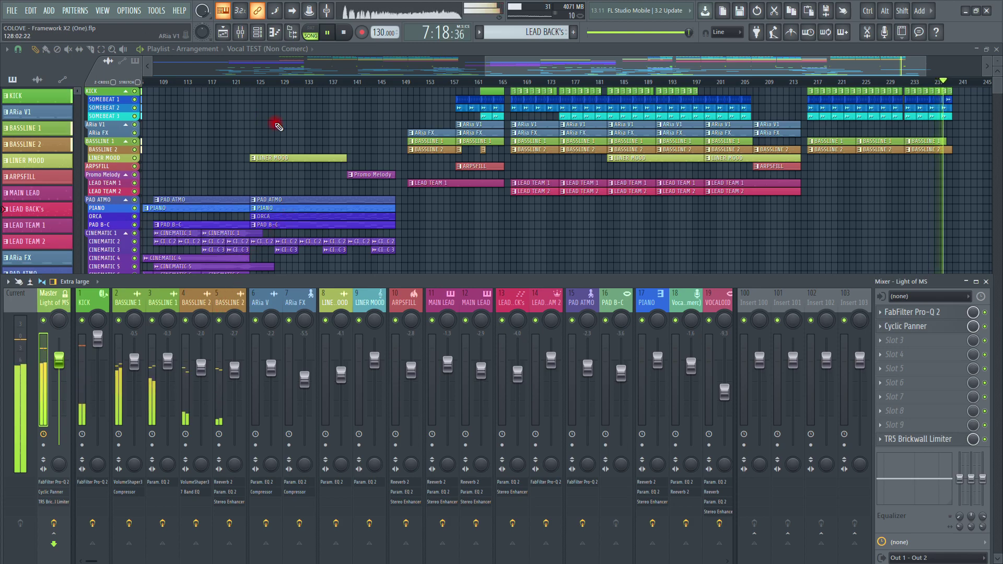
- Show the channel rack, stop song playback and choose the KICK pattern for separate listening
{"action": "left_click", "coordinate": [257, 32]}
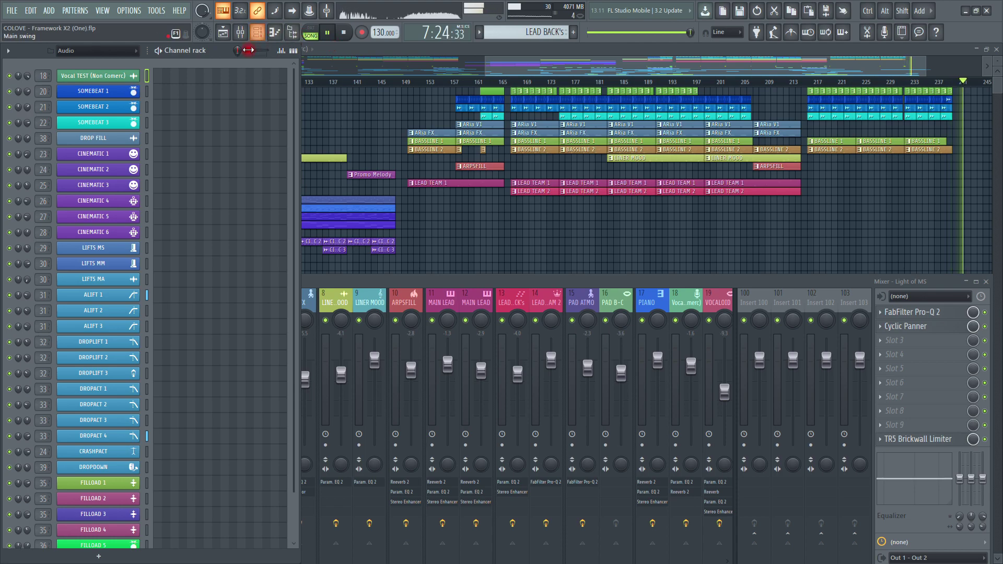
{"action": "key", "text": "space"}
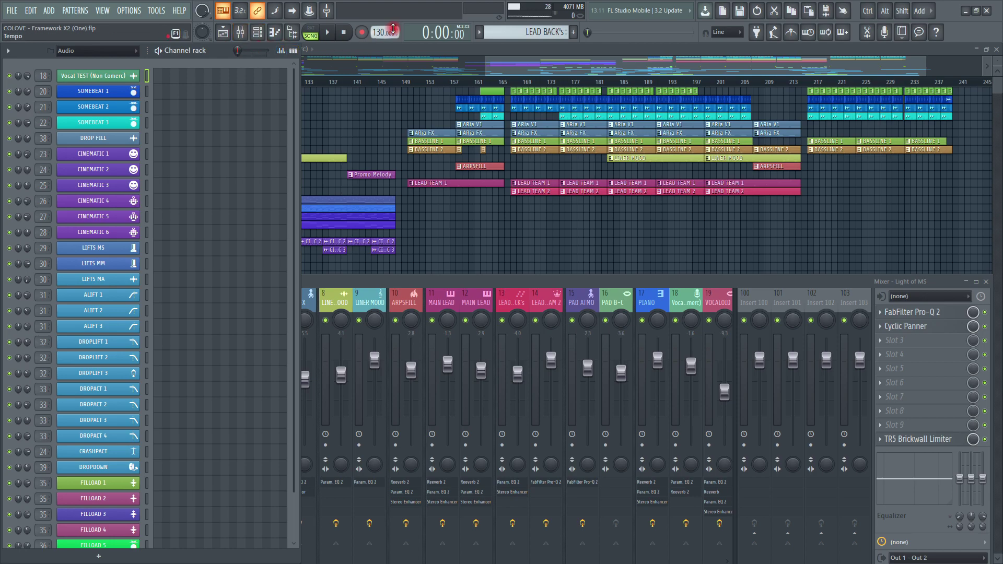
{"action": "left_click", "coordinate": [524, 31]}
{"action": "left_click", "coordinate": [543, 107]}
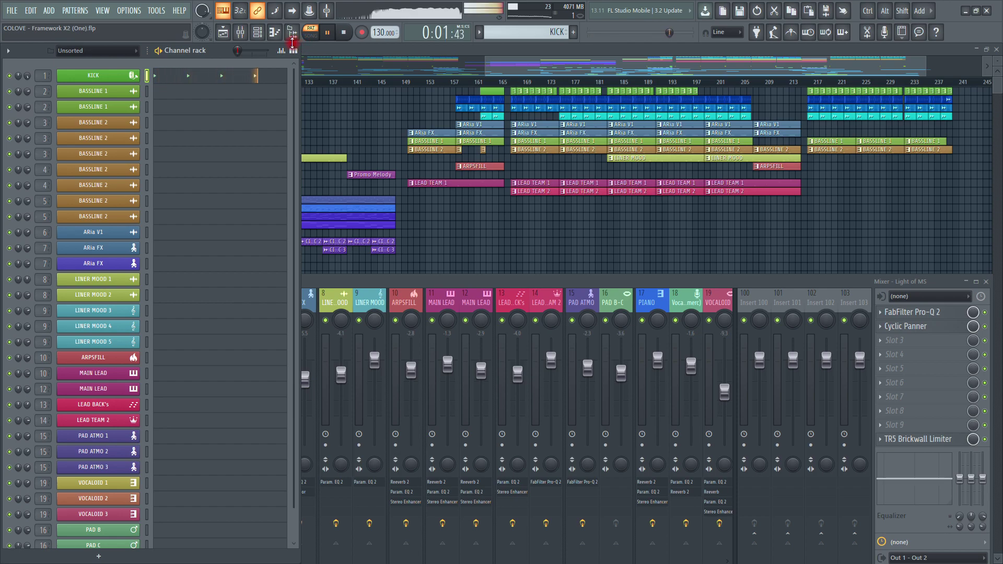
- Audition the ARia V1, BASSLINE 1 and BASSLINE 2 patterns, and view the Spire synth of the last BASSLINE 2 channel
{"action": "scroll", "coordinate": [512, 28], "scroll_direction": "down", "scroll_amount": 1}
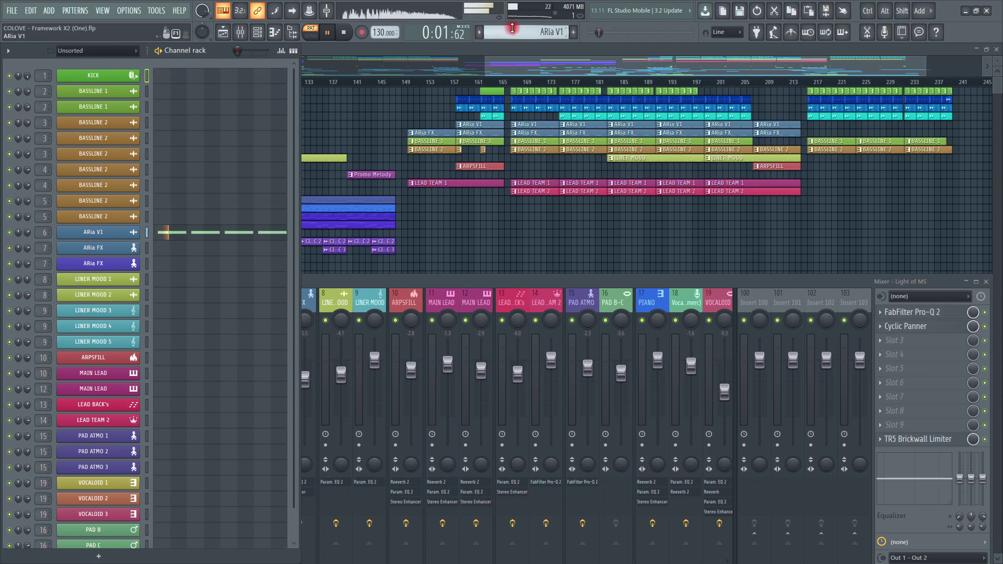
{"action": "scroll", "coordinate": [514, 30], "scroll_direction": "down", "scroll_amount": 1}
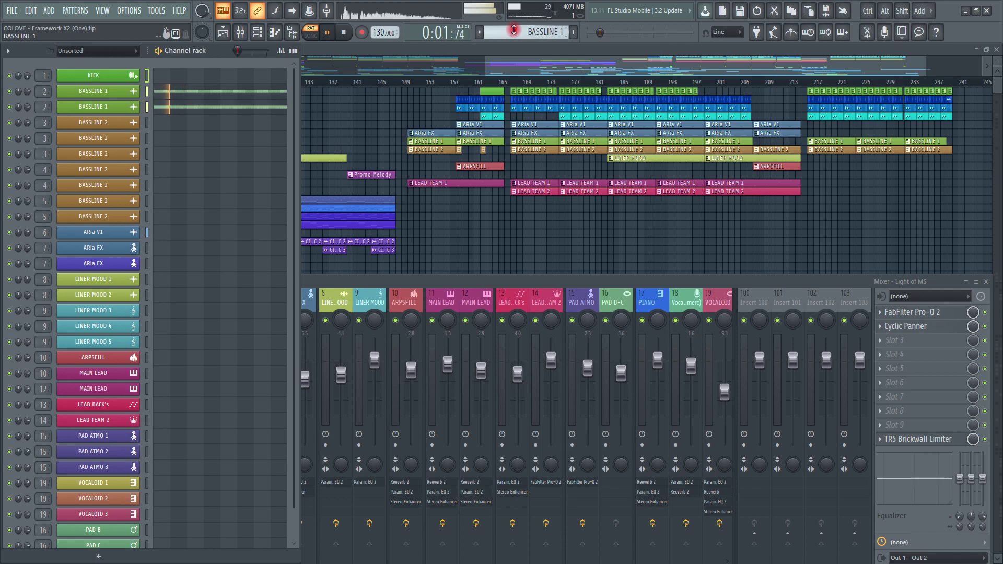
{"action": "scroll", "coordinate": [513, 30], "scroll_direction": "down", "scroll_amount": 1}
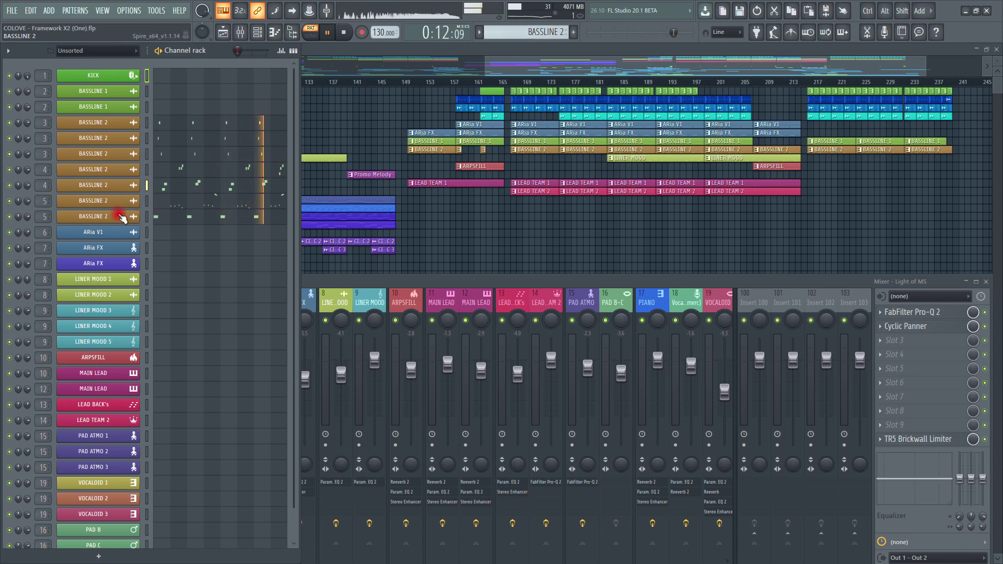
{"action": "left_click", "coordinate": [121, 217]}
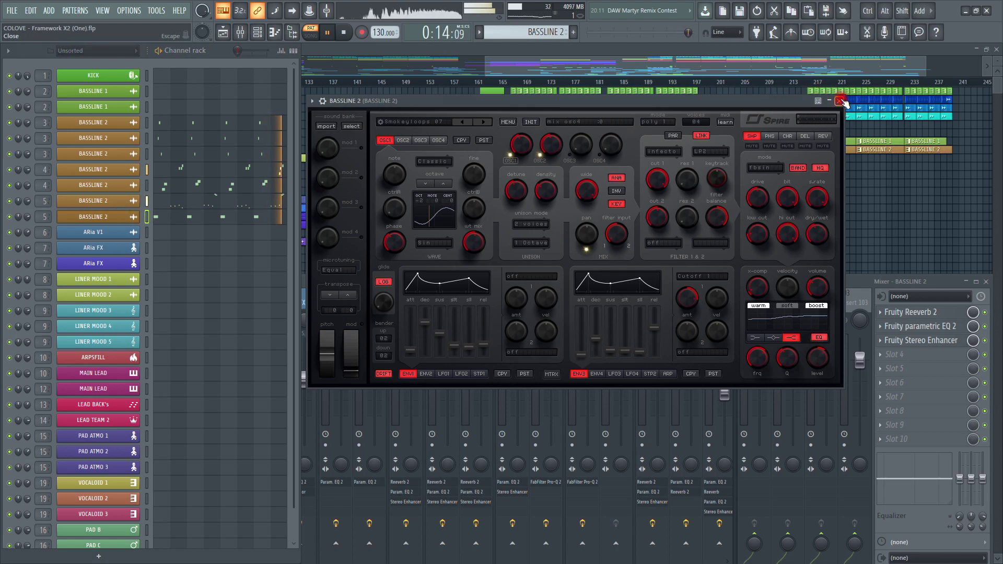
{"action": "left_click", "coordinate": [845, 102]}
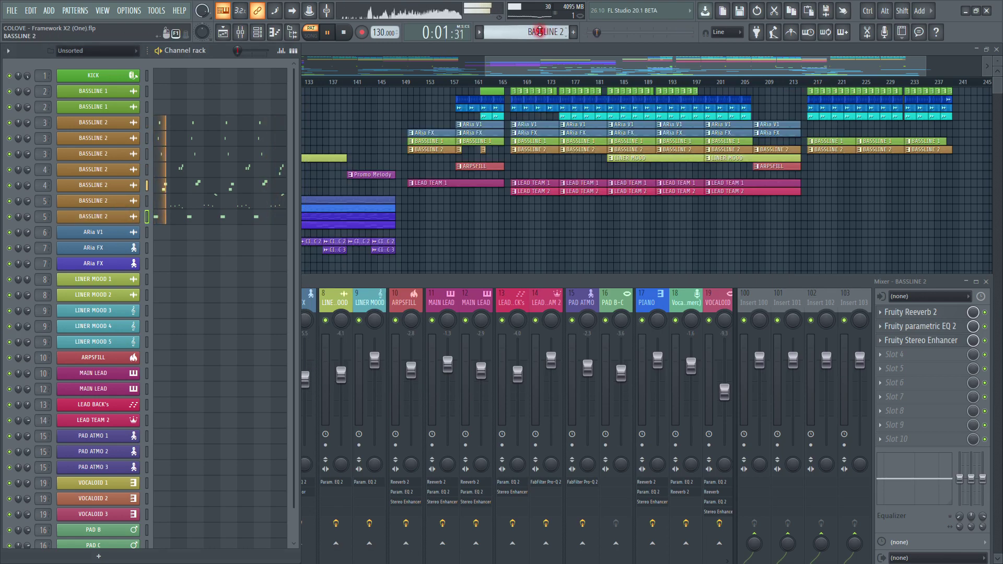
- Audition the LINER MOOD and ARPSFILL patterns one after the other in the channel rack
{"action": "key", "text": "space"}
{"action": "scroll", "coordinate": [540, 31], "scroll_direction": "down", "scroll_amount": 1}
{"action": "key", "text": "space"}
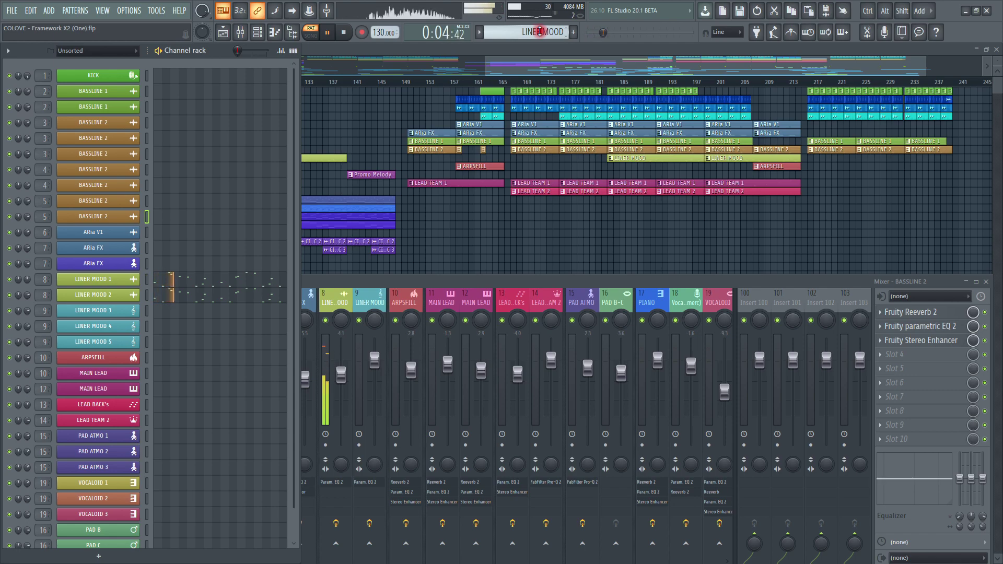
{"action": "left_click", "coordinate": [428, 283]}
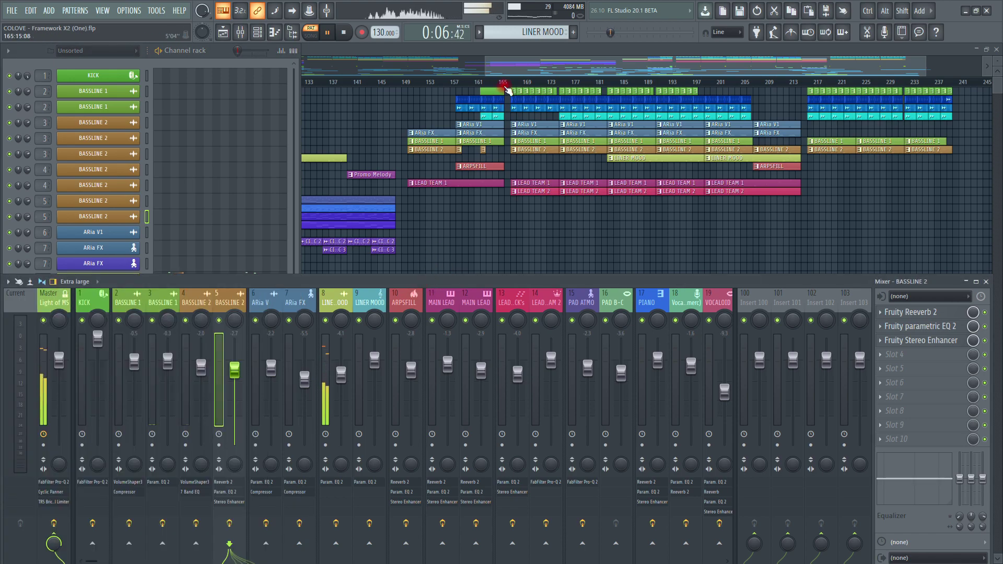
{"action": "left_click", "coordinate": [297, 73]}
{"action": "scroll", "coordinate": [525, 31], "scroll_direction": "down", "scroll_amount": 1}
{"action": "key", "text": "space"}
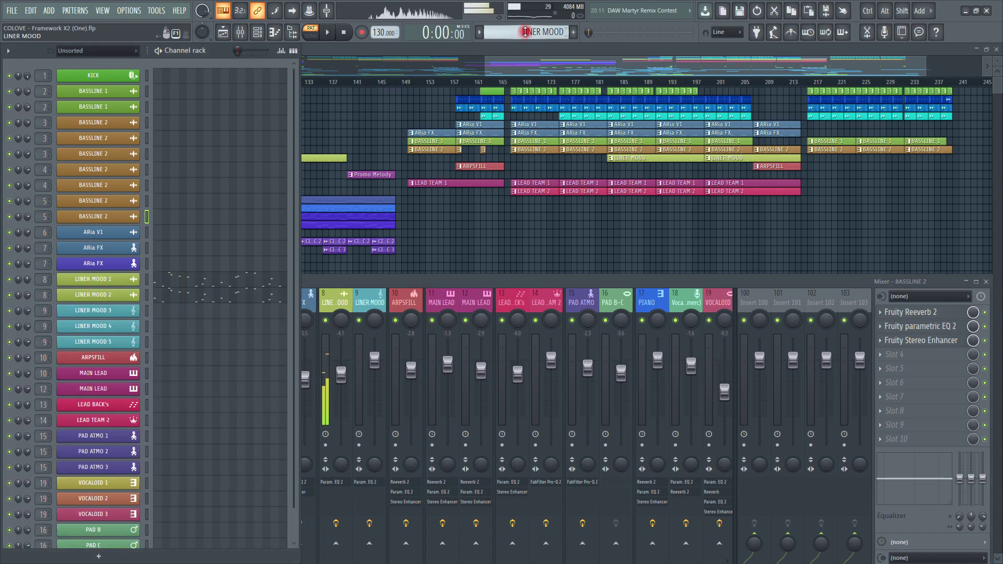
{"action": "key", "text": "space"}
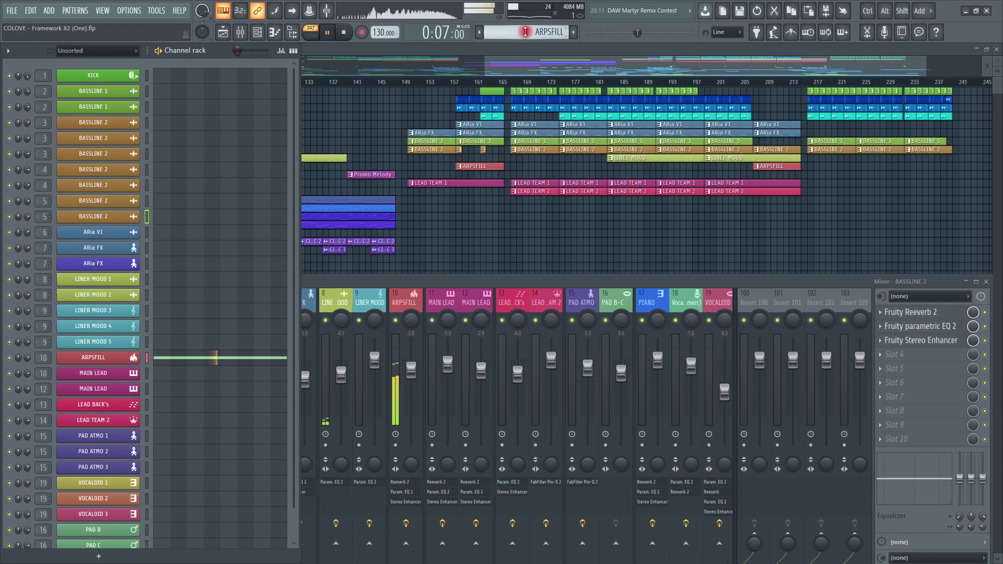
- Audition the lead patterns in turn, from MAIN LEAD through LEAD BACK's to LEAD TEAM 2
{"action": "scroll", "coordinate": [525, 32], "scroll_direction": "down", "scroll_amount": 1}
{"action": "key", "text": "space"}
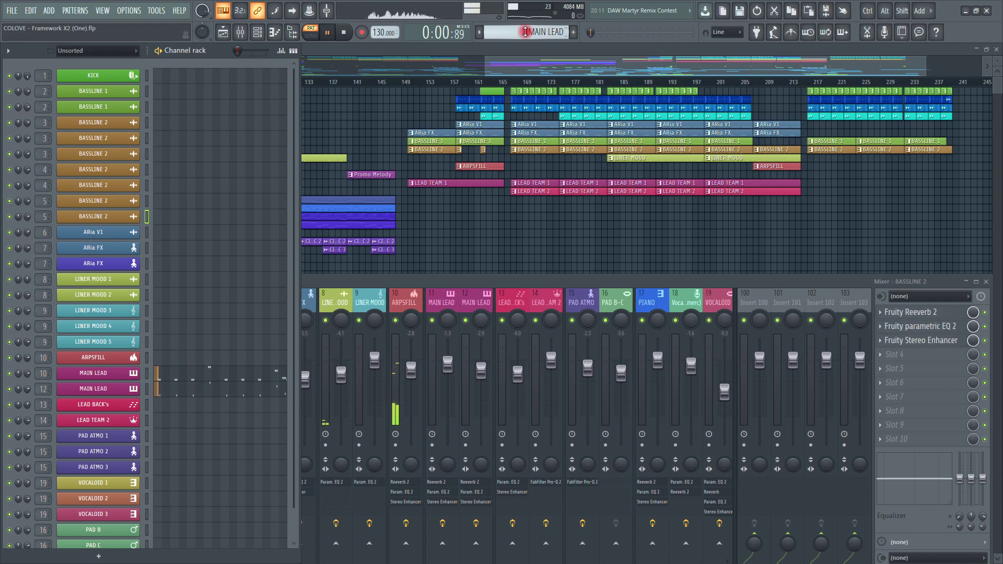
{"action": "scroll", "coordinate": [525, 32], "scroll_direction": "down", "scroll_amount": 1}
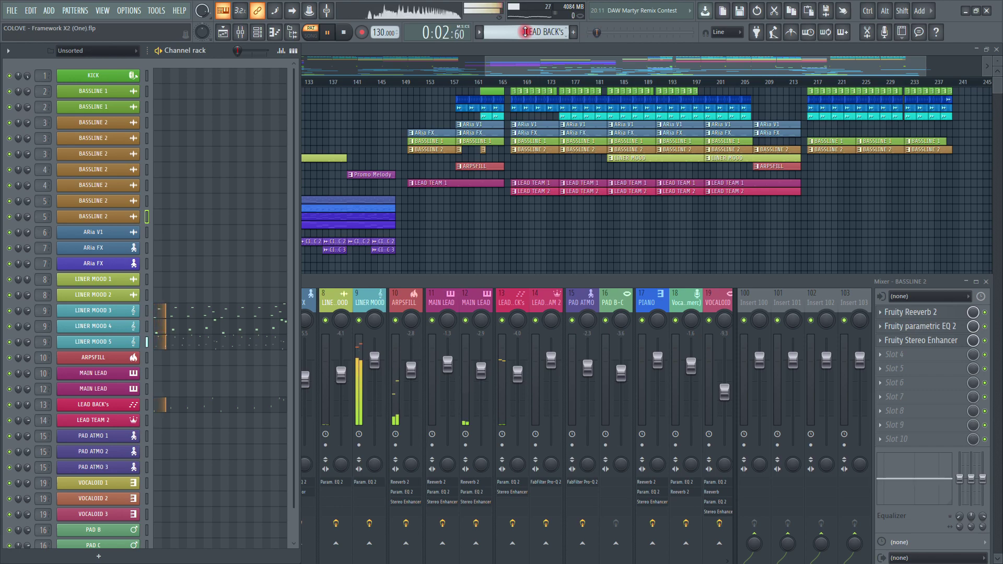
{"action": "scroll", "coordinate": [525, 31], "scroll_direction": "down", "scroll_amount": 1}
{"action": "key", "text": "space"}
{"action": "scroll", "coordinate": [525, 31], "scroll_direction": "down", "scroll_amount": 1}
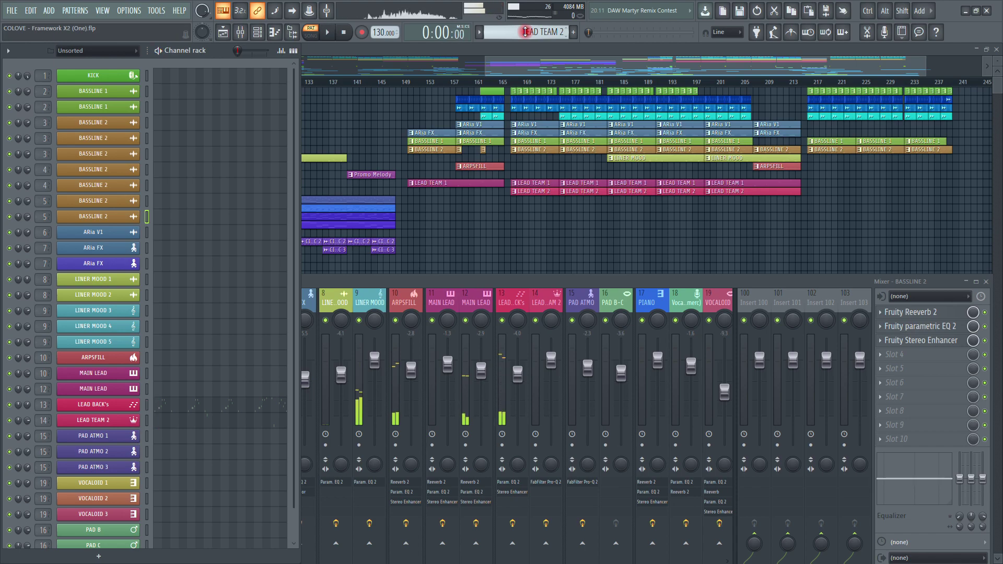
- Audition the ARia FX and PAD ATMO patterns, and view the synths of the three PAD ATMO channels
{"action": "scroll", "coordinate": [525, 32], "scroll_direction": "down", "scroll_amount": 1}
{"action": "key", "text": "space"}
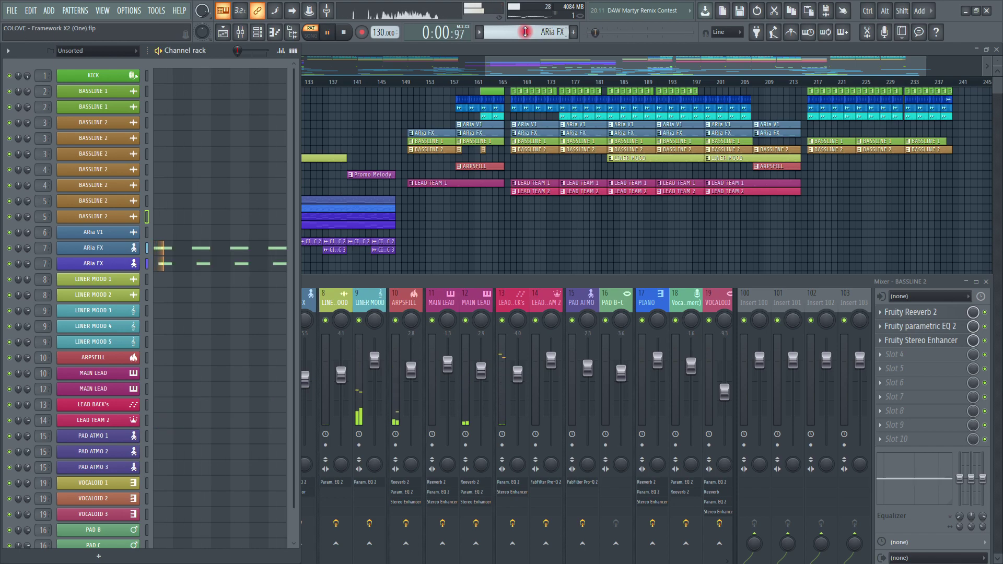
{"action": "scroll", "coordinate": [525, 32], "scroll_direction": "down", "scroll_amount": 1}
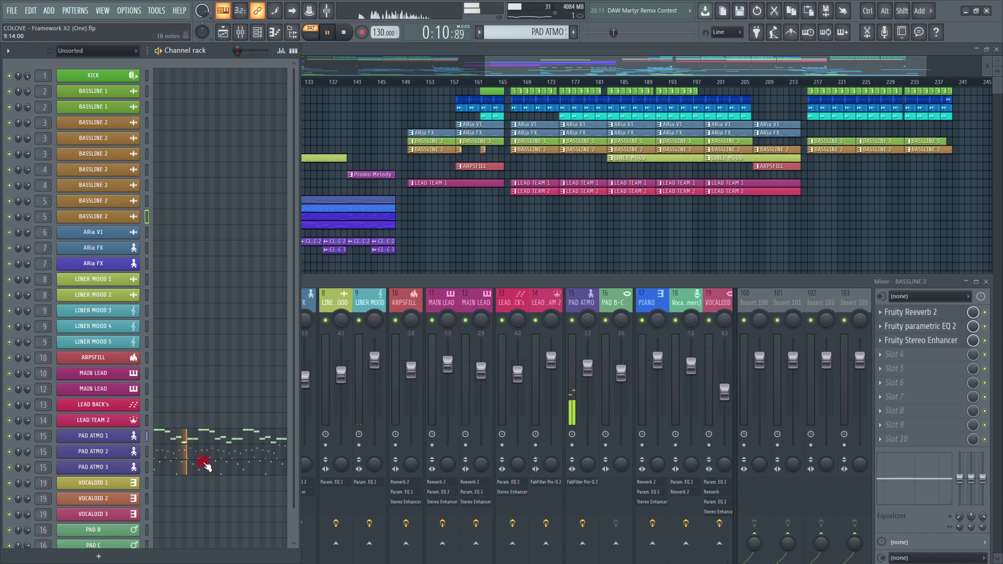
{"action": "left_click", "coordinate": [123, 438]}
{"action": "left_click", "coordinate": [117, 450]}
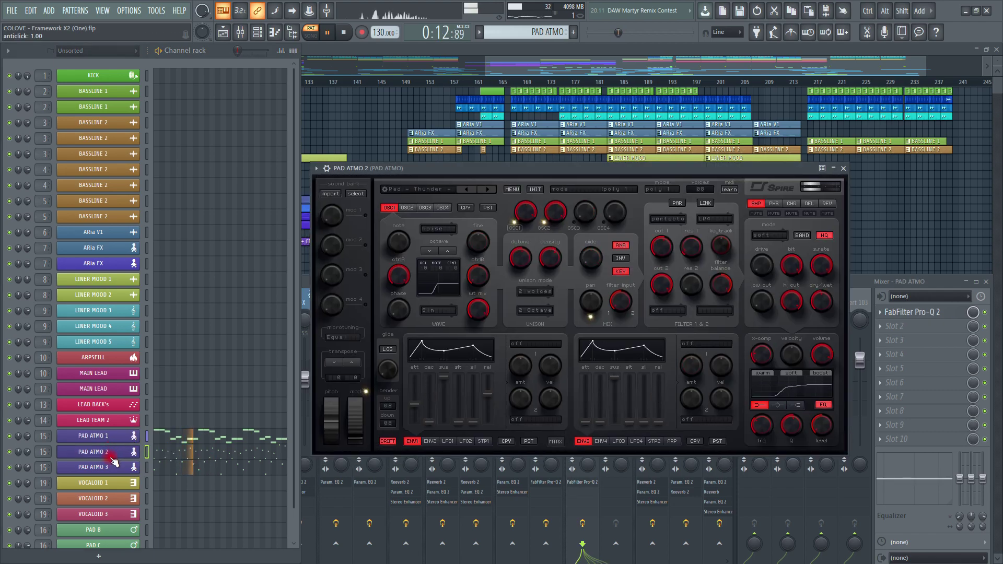
{"action": "left_click", "coordinate": [116, 467]}
{"action": "left_click", "coordinate": [772, 99]}
- Audition the PIANO and ORCA patterns with their channels in view in the channel rack
{"action": "key", "text": "space"}
{"action": "scroll", "coordinate": [507, 31], "scroll_direction": "down", "scroll_amount": 1}
{"action": "key", "text": "space"}
{"action": "left_click_drag", "start_coordinate": [294, 168], "coordinate": [291, 223]}
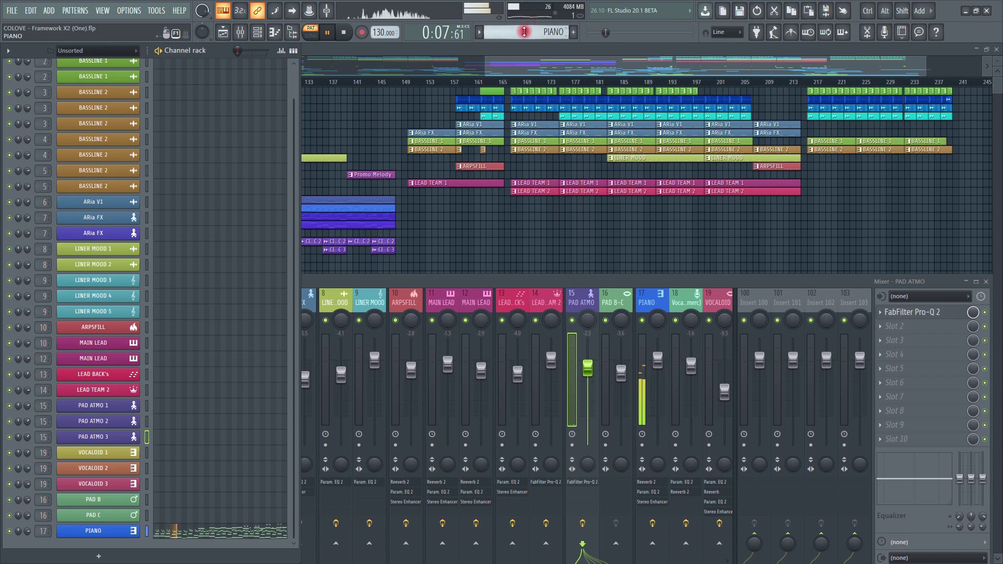
{"action": "scroll", "coordinate": [525, 32], "scroll_direction": "down", "scroll_amount": 1}
{"action": "scroll", "coordinate": [524, 31], "scroll_direction": "down", "scroll_amount": 1}
{"action": "key", "text": "space"}
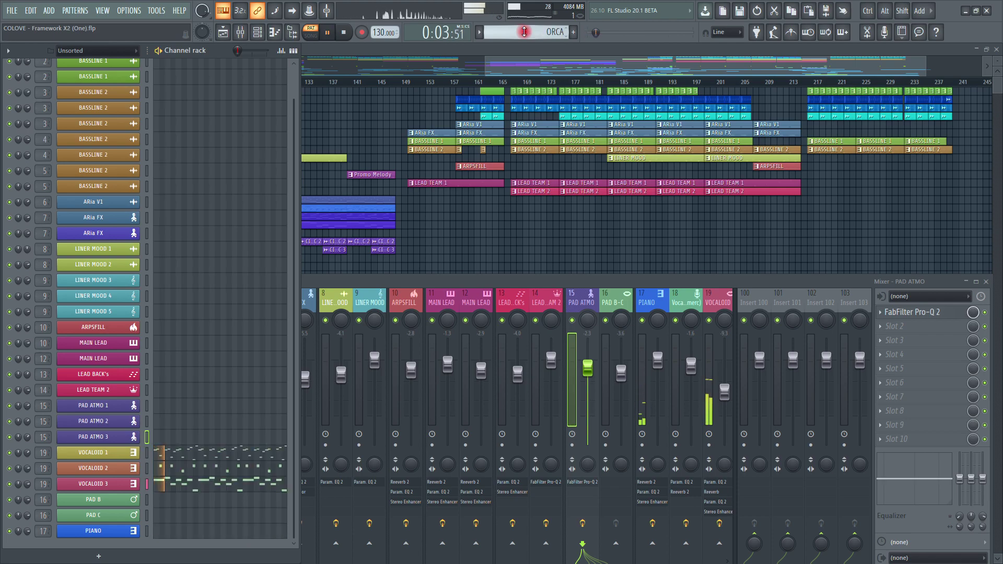
- Audition the PAD B-C and Promo Melody patterns, then stop playback on Promo Melody
{"action": "scroll", "coordinate": [524, 31], "scroll_direction": "down", "scroll_amount": 1}
{"action": "key", "text": "space"}
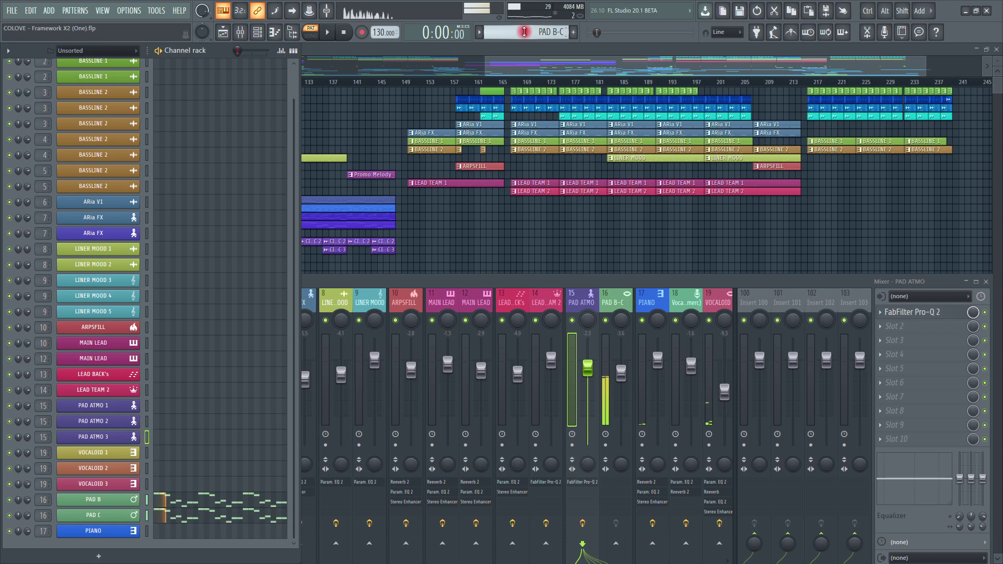
{"action": "scroll", "coordinate": [524, 31], "scroll_direction": "down", "scroll_amount": 1}
{"action": "key", "text": "space"}
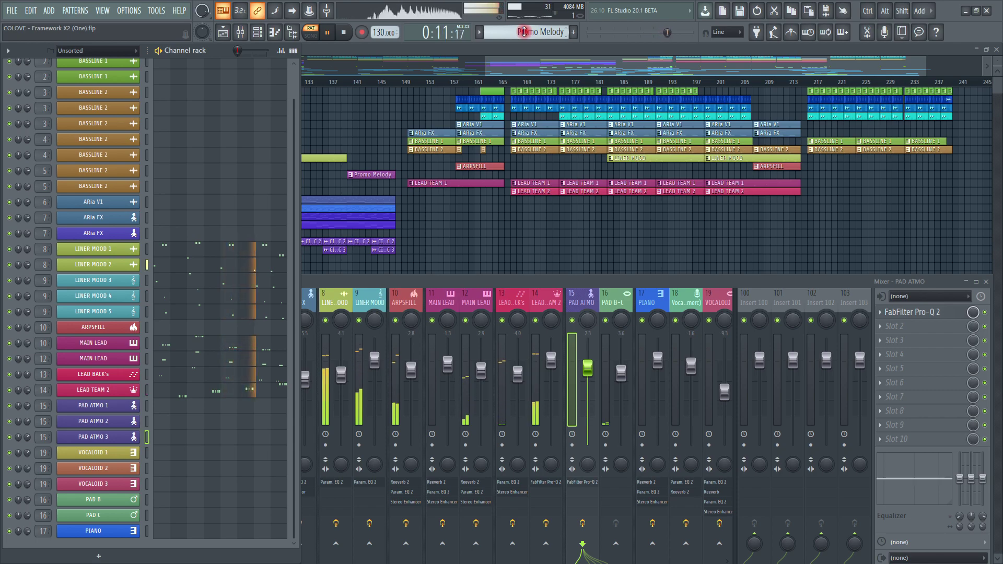
{"action": "key", "text": "space"}
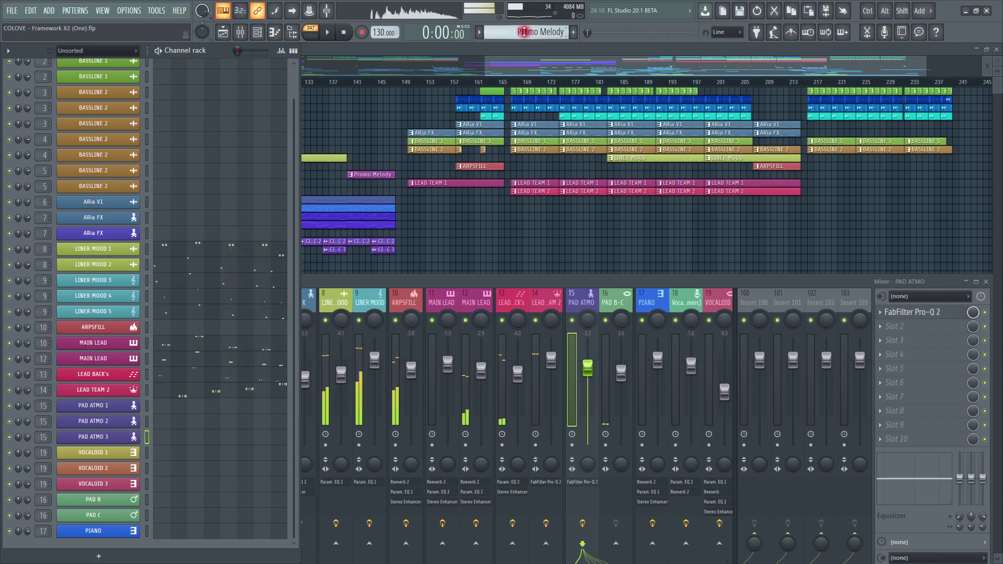
{"action": "scroll", "coordinate": [524, 32], "scroll_direction": "down", "scroll_amount": 1}
{"action": "scroll", "coordinate": [524, 32], "scroll_direction": "up", "scroll_amount": 1}
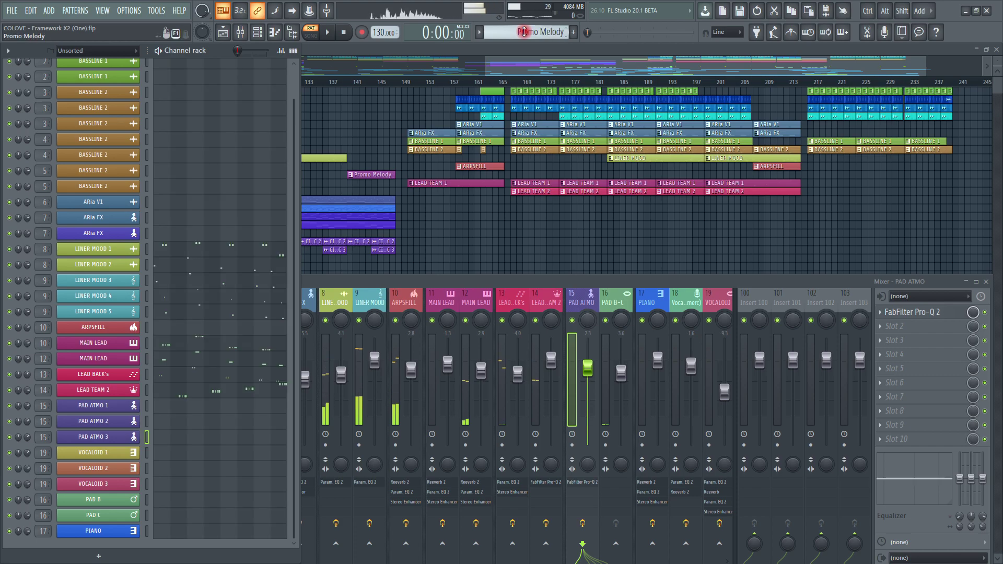
- Show the mixer in the mastering version of the project and inspect the TR5 Brickwall Limiter on the master track
{"action": "key", "text": "ctrl"}
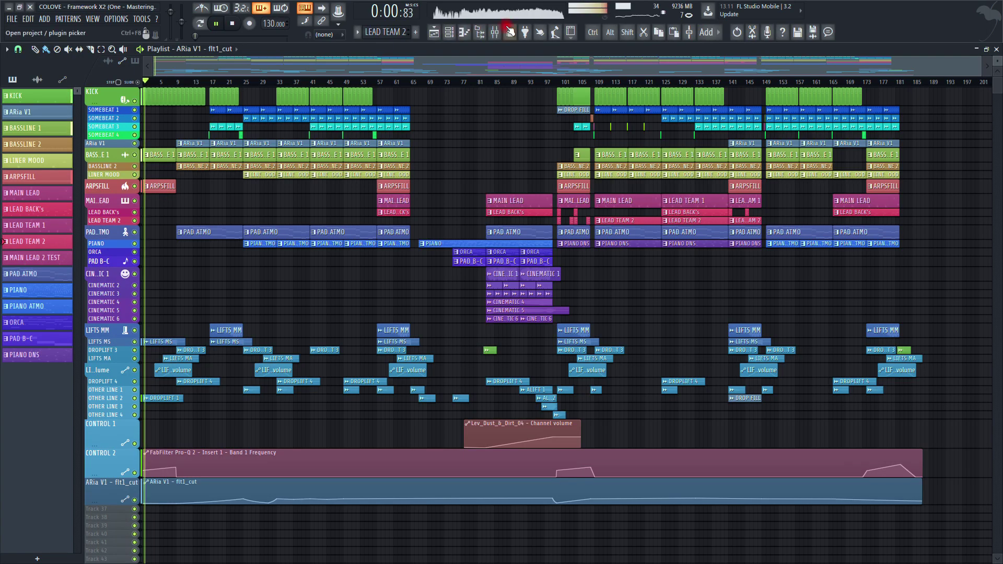
{"action": "key", "text": "F9"}
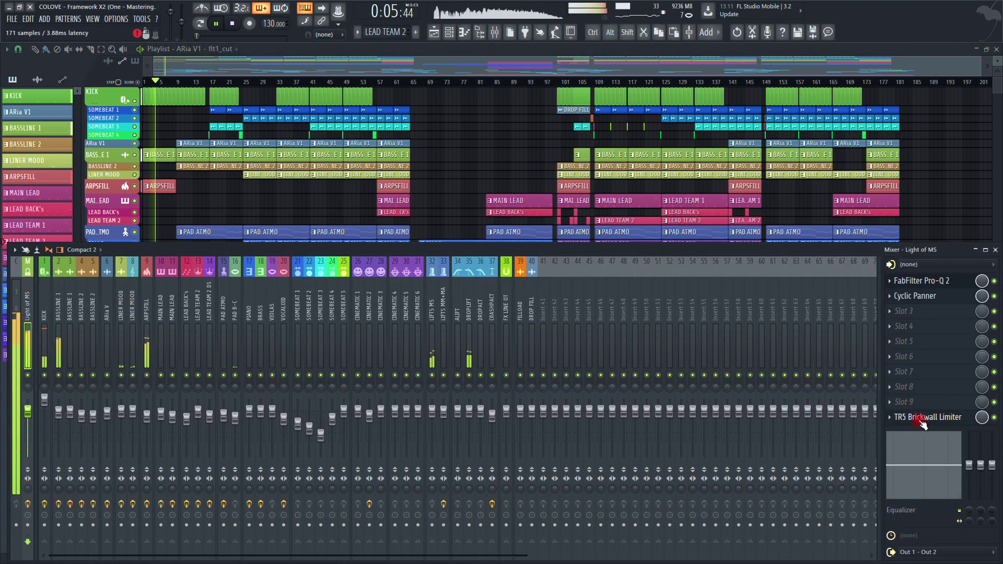
{"action": "left_click", "coordinate": [922, 421]}
{"action": "left_click_drag", "start_coordinate": [466, 172], "coordinate": [660, 226]}
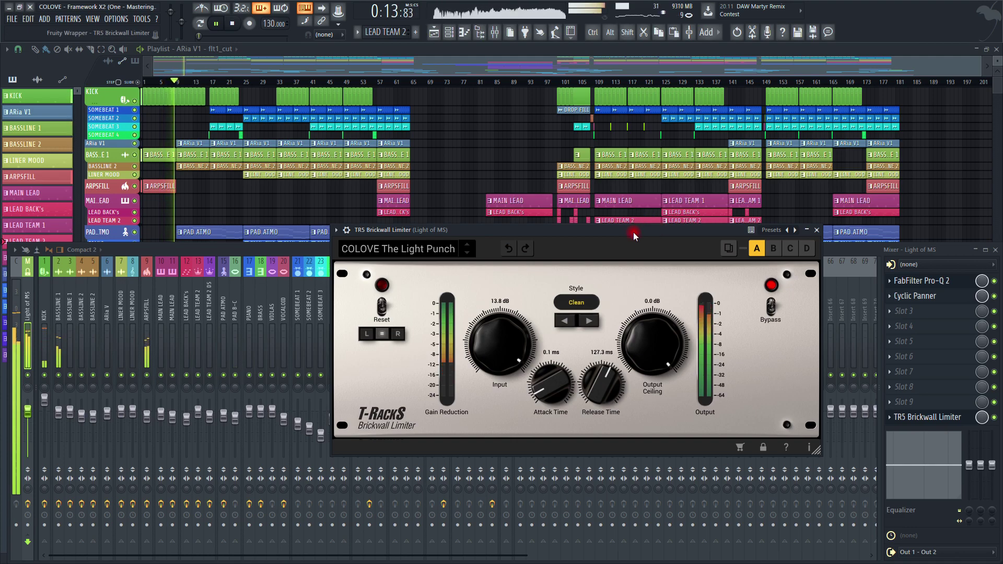
- Move the TR5 Brickwall Limiter window down over the mixer, clear of the playlist
{"action": "left_click_drag", "start_coordinate": [633, 232], "coordinate": [657, 284]}
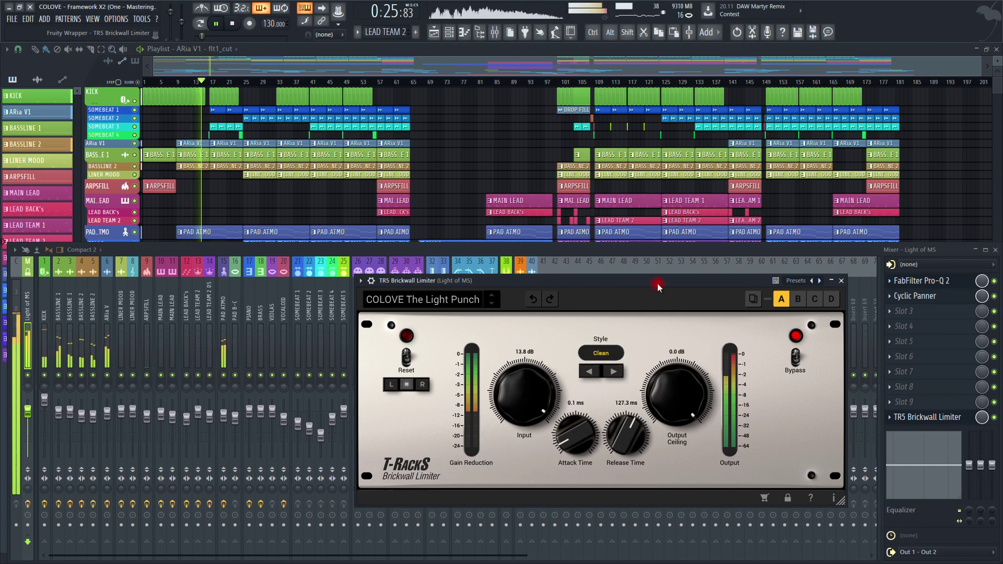
{"action": "left_click_drag", "start_coordinate": [657, 283], "coordinate": [670, 321]}
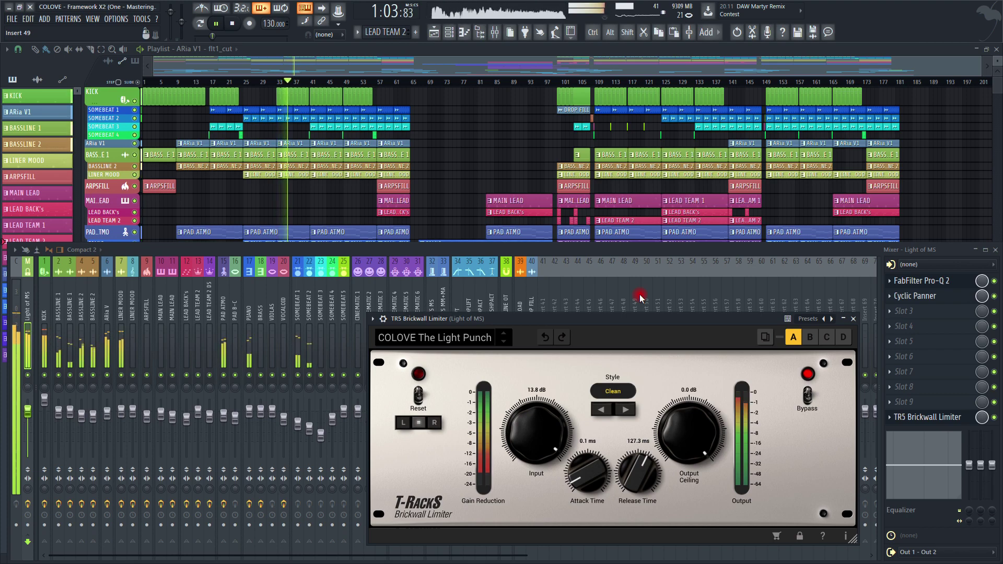
- Step through the patterns from BASSLINE 1 to PIANO DNS with the channel rack shown, and return to the KICK pattern
{"action": "left_click", "coordinate": [450, 34]}
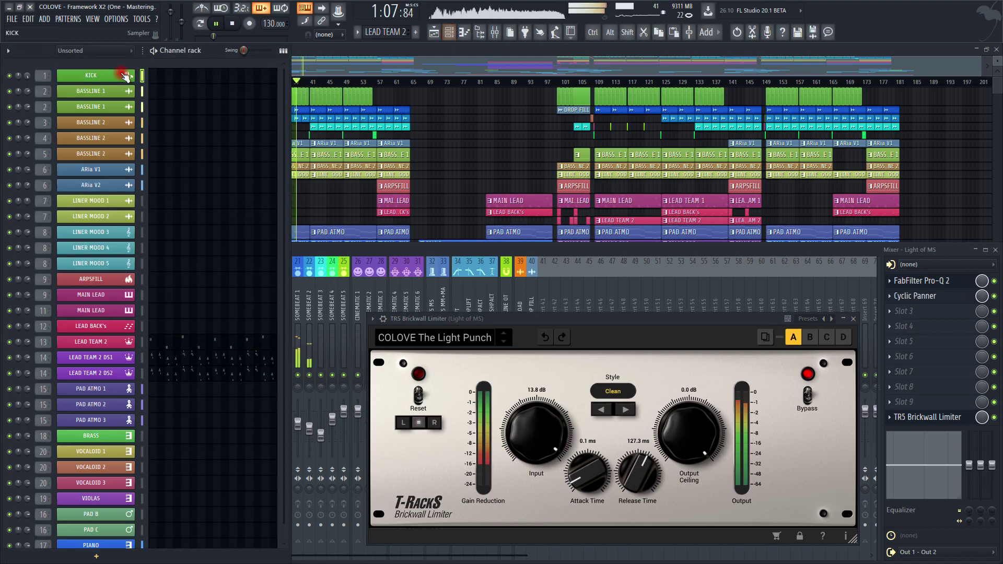
{"action": "left_click_drag", "start_coordinate": [283, 103], "coordinate": [256, 57]}
{"action": "right_click", "coordinate": [405, 33]}
{"action": "left_click", "coordinate": [418, 37]}
{"action": "scroll", "coordinate": [389, 34], "scroll_direction": "down", "scroll_amount": 3}
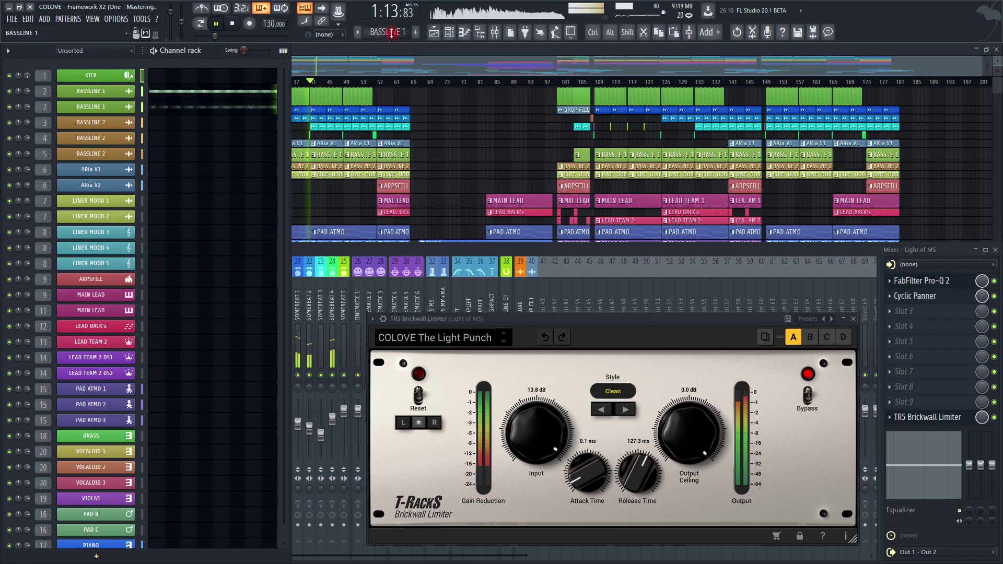
{"action": "scroll", "coordinate": [391, 33], "scroll_direction": "down", "scroll_amount": 4}
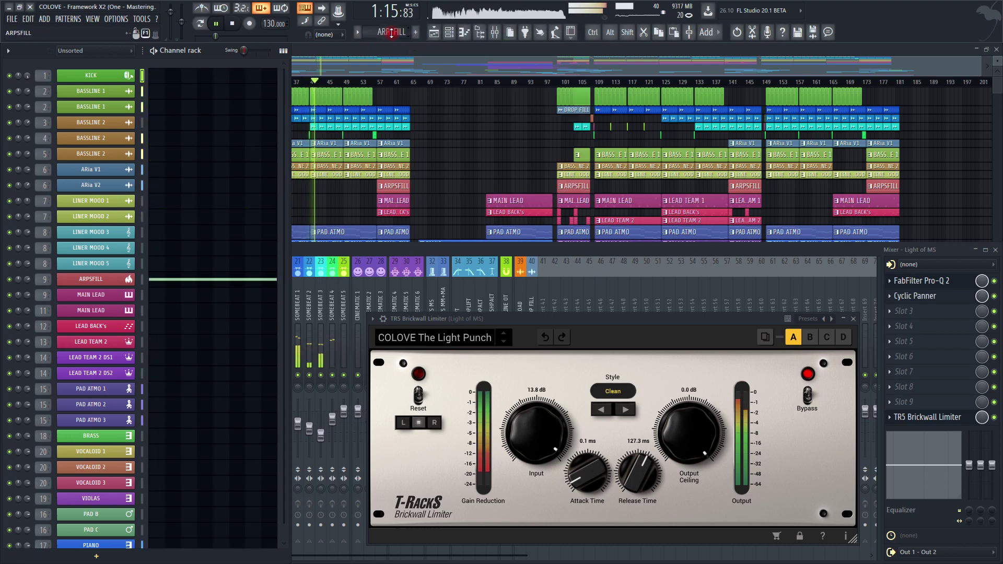
{"action": "scroll", "coordinate": [391, 33], "scroll_direction": "down", "scroll_amount": 4}
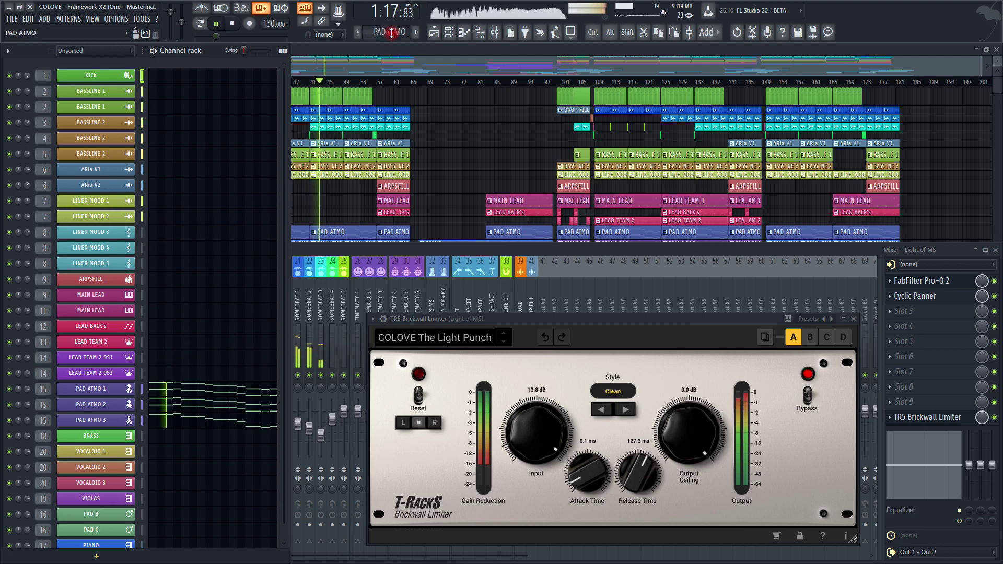
{"action": "scroll", "coordinate": [391, 33], "scroll_direction": "down", "scroll_amount": 1}
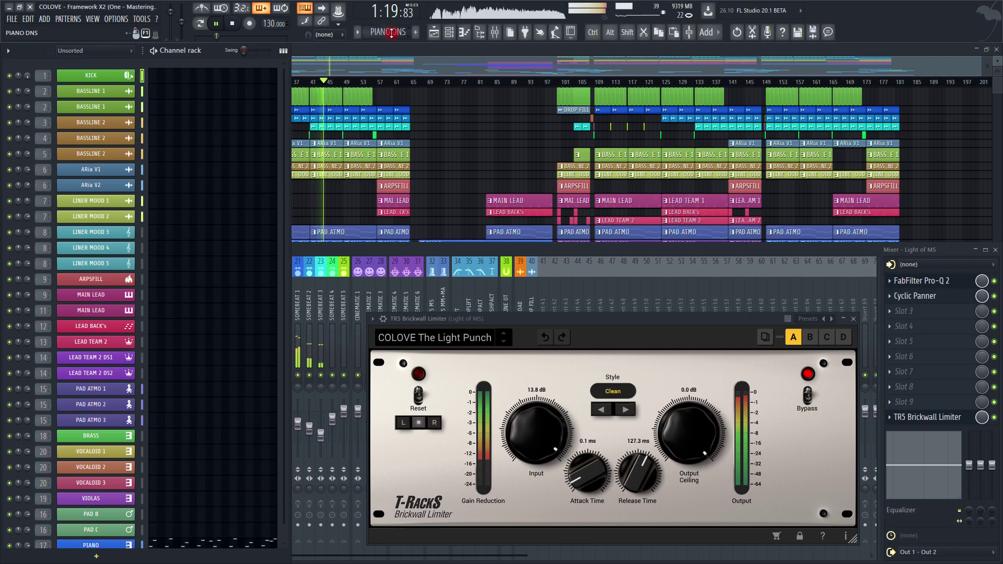
{"action": "left_click", "coordinate": [391, 33]}
{"action": "left_click", "coordinate": [410, 40]}
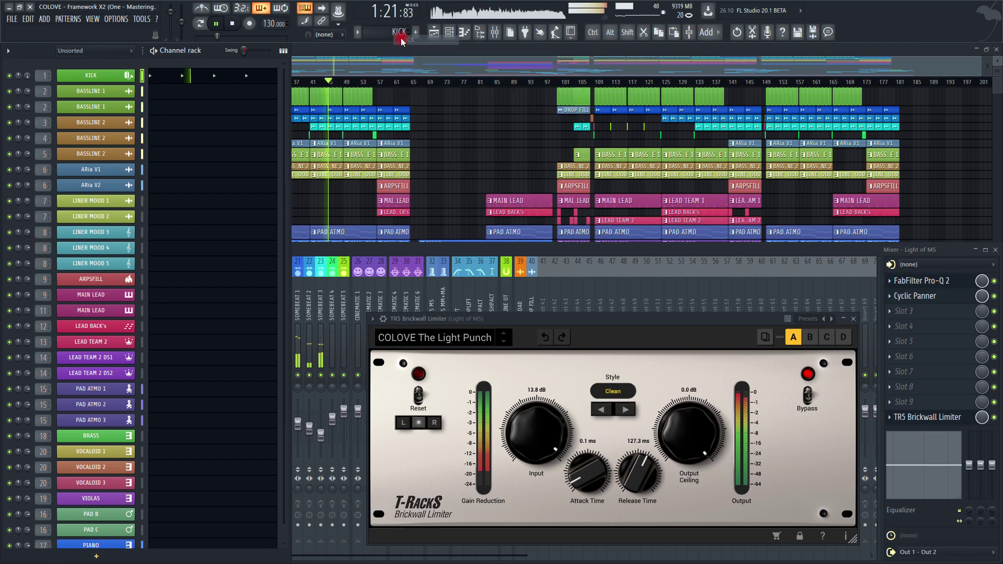
- View the channel rack's Audio group, switch back to the Unsorted group and close the channel rack
{"action": "left_click", "coordinate": [94, 51]}
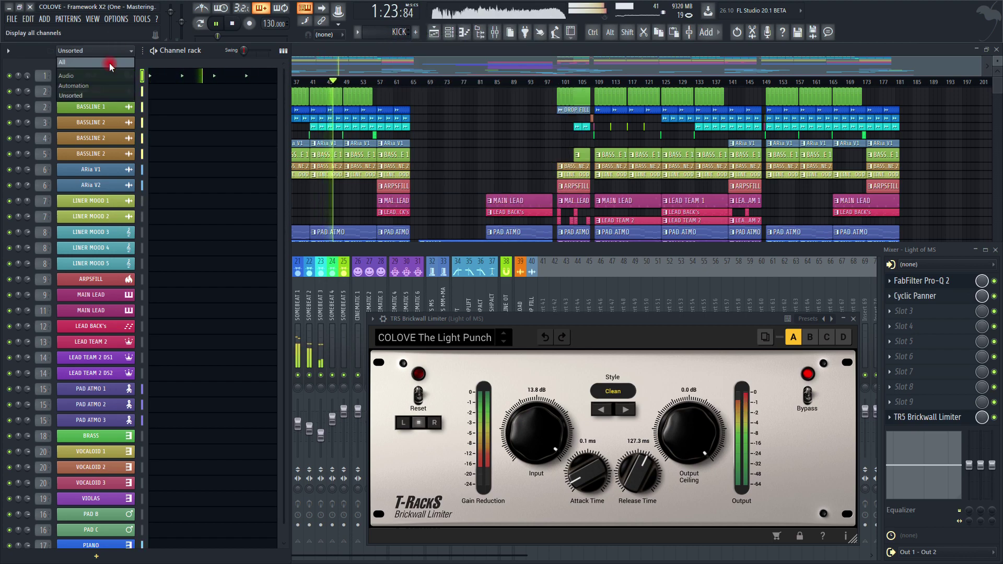
{"action": "left_click", "coordinate": [94, 79]}
{"action": "left_click_drag", "start_coordinate": [284, 94], "coordinate": [172, 65]}
{"action": "left_click", "coordinate": [78, 50]}
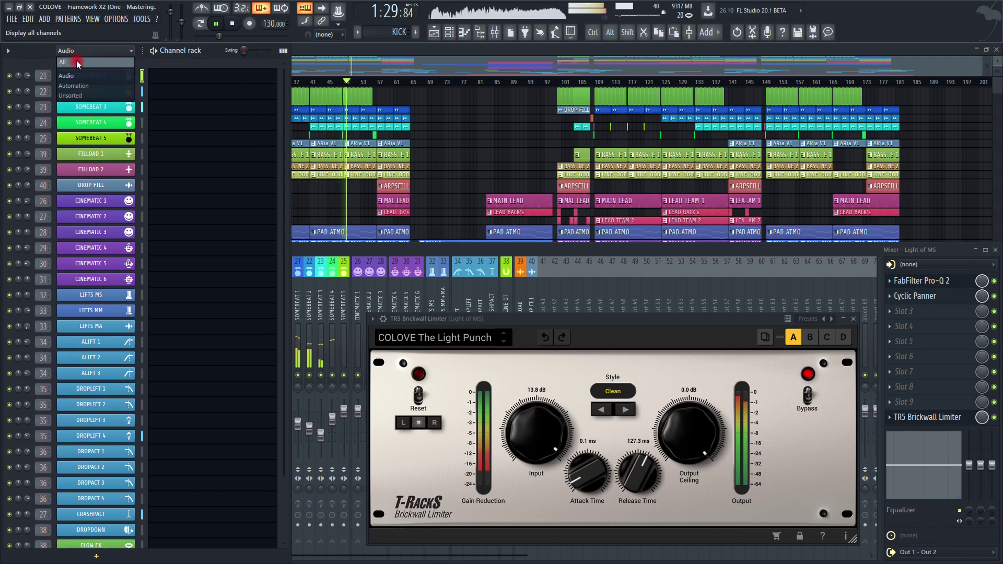
{"action": "left_click", "coordinate": [82, 97]}
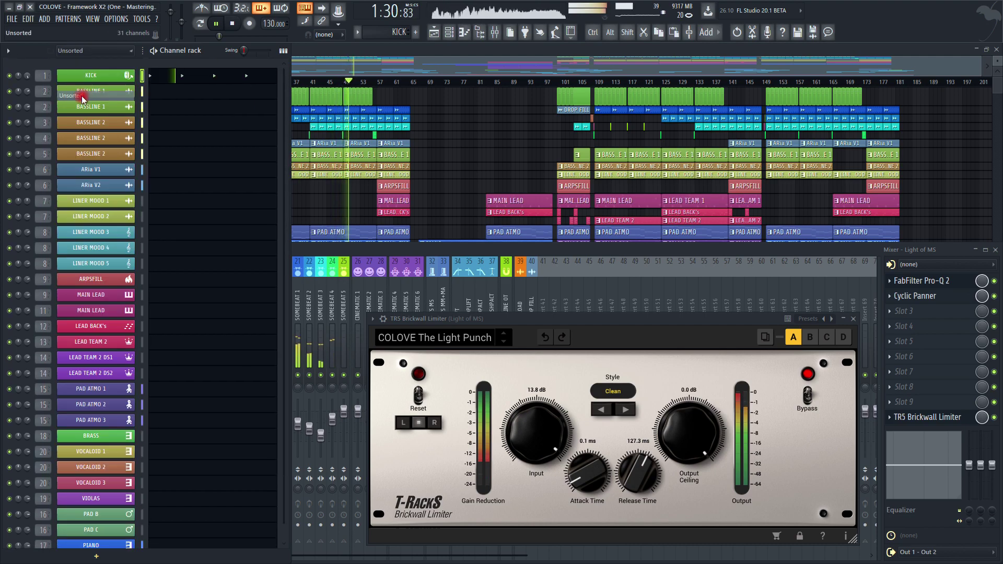
{"action": "double_click", "coordinate": [465, 47]}
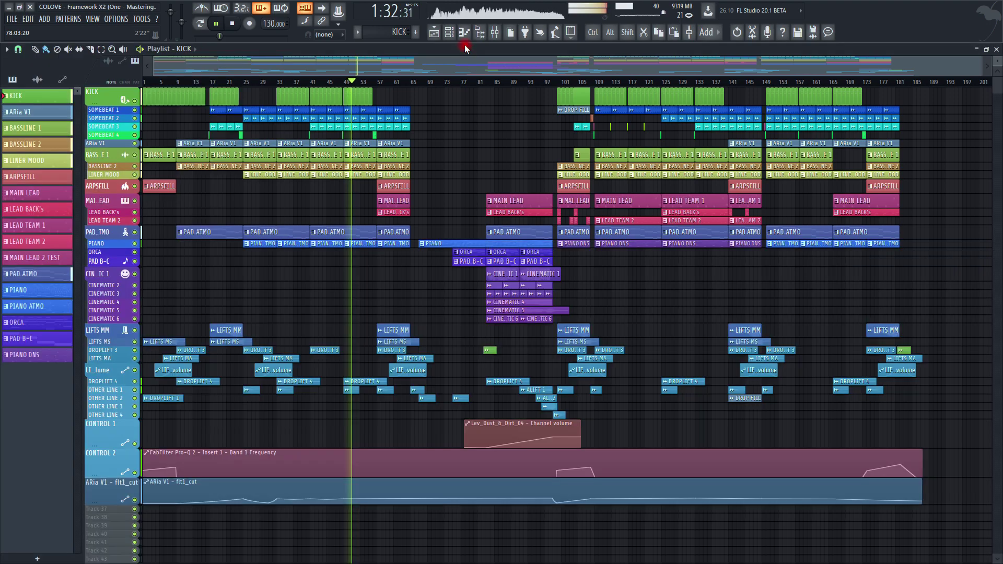
- Look through the playlist picker's audio clips and automation clips, and return it to the patterns
{"action": "left_click", "coordinate": [36, 79]}
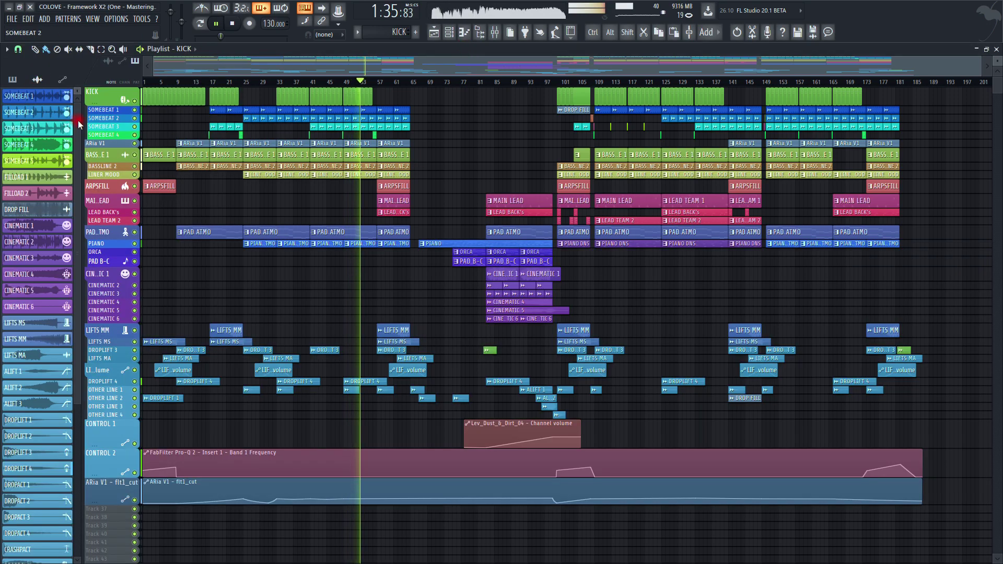
{"action": "scroll", "coordinate": [77, 120], "scroll_direction": "down", "scroll_amount": 3}
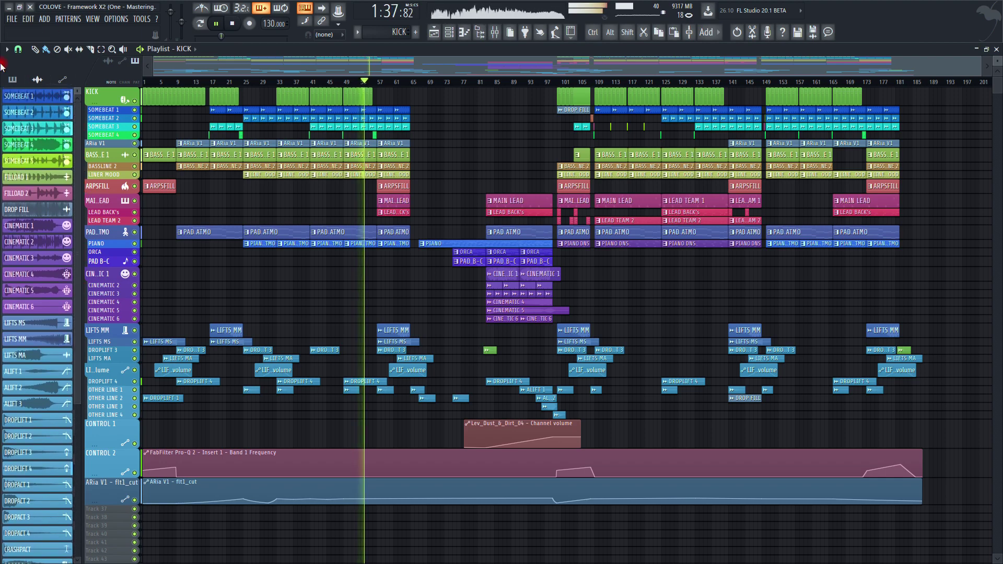
{"action": "left_click", "coordinate": [13, 80]}
{"action": "left_click", "coordinate": [62, 79]}
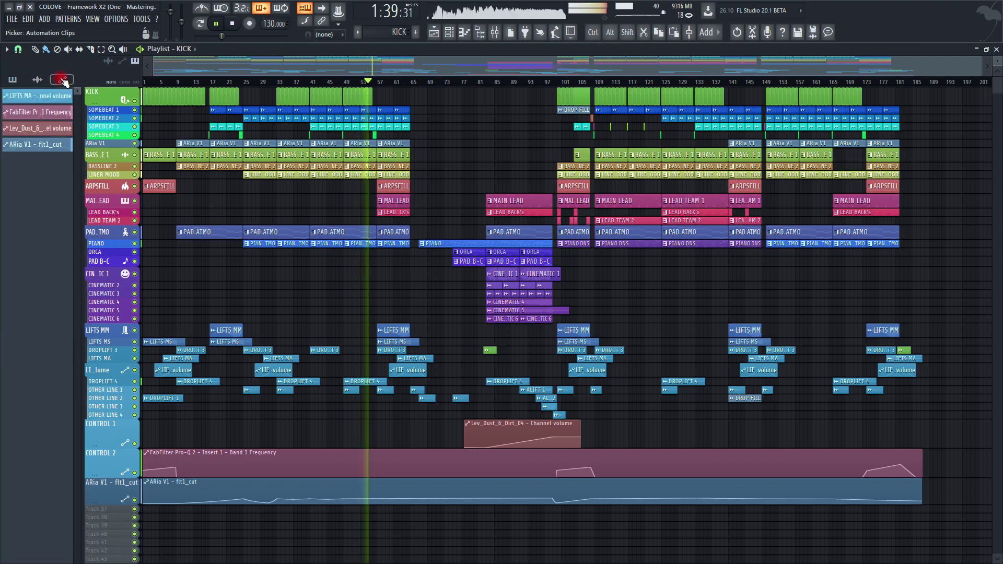
{"action": "left_click", "coordinate": [13, 80]}
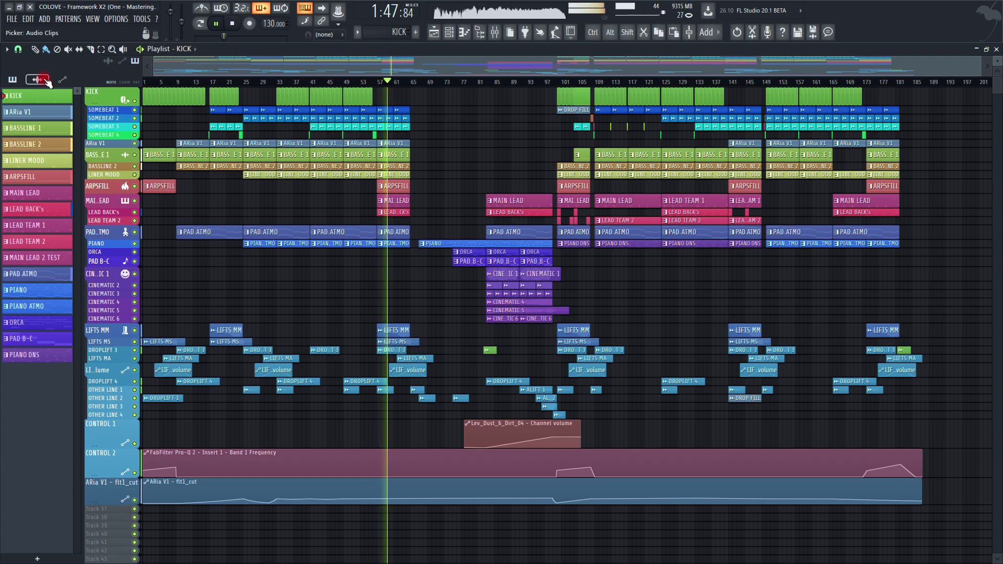
- Open FabFilter Pro-Q 2 on the Light of MS master track and place band 11 at about 378 Hz with +1.42 dB gain
{"action": "left_click", "coordinate": [495, 34]}
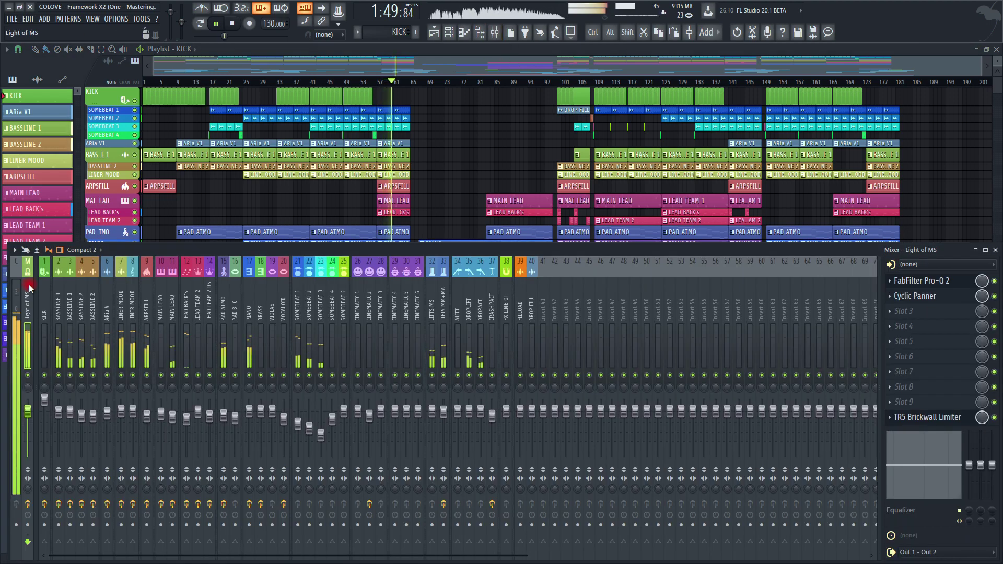
{"action": "left_click", "coordinate": [924, 284]}
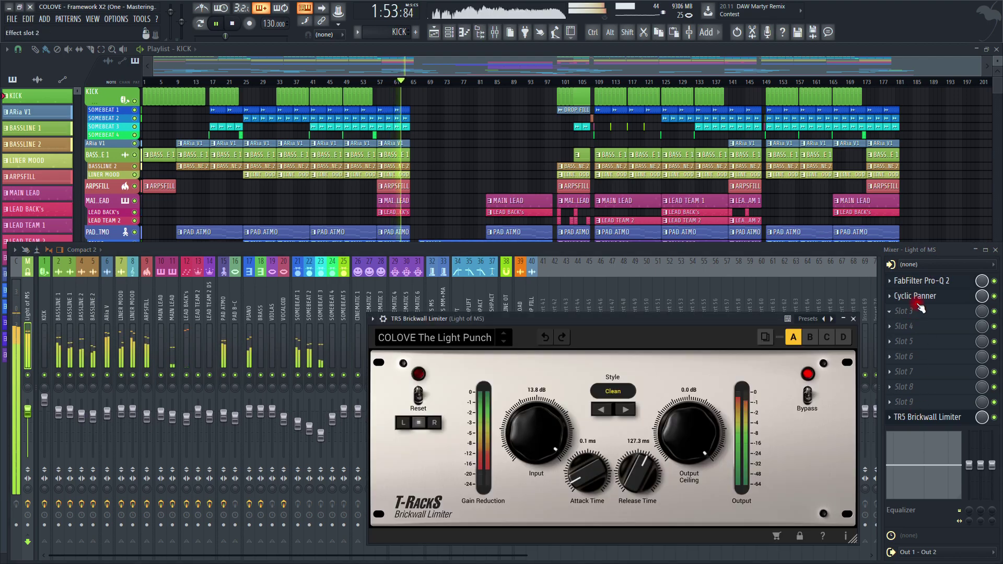
{"action": "left_click", "coordinate": [919, 285]}
{"action": "left_click_drag", "start_coordinate": [500, 258], "coordinate": [470, 251]}
{"action": "left_click_drag", "start_coordinate": [500, 255], "coordinate": [469, 256]}
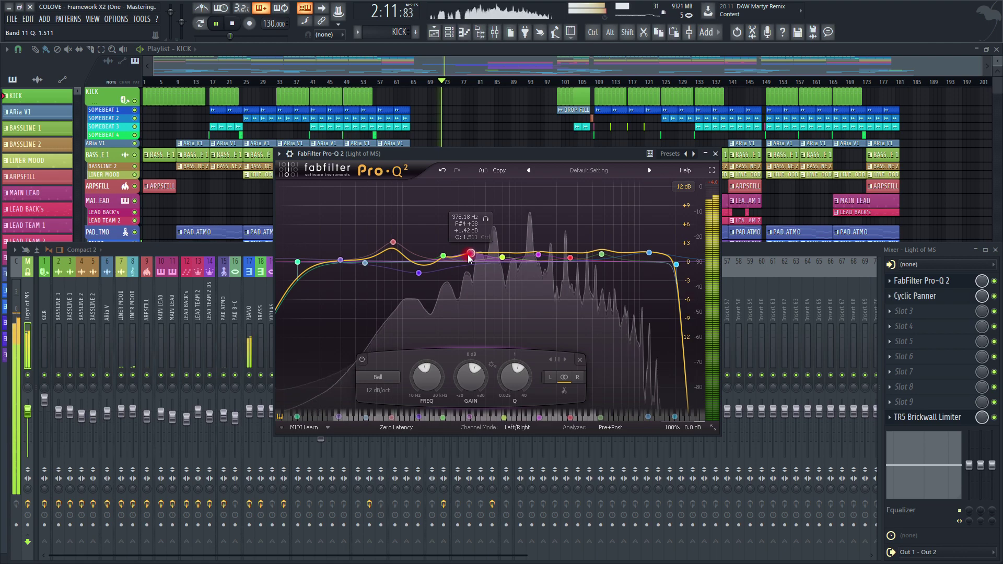
{"action": "left_click_drag", "start_coordinate": [444, 155], "coordinate": [442, 255]}
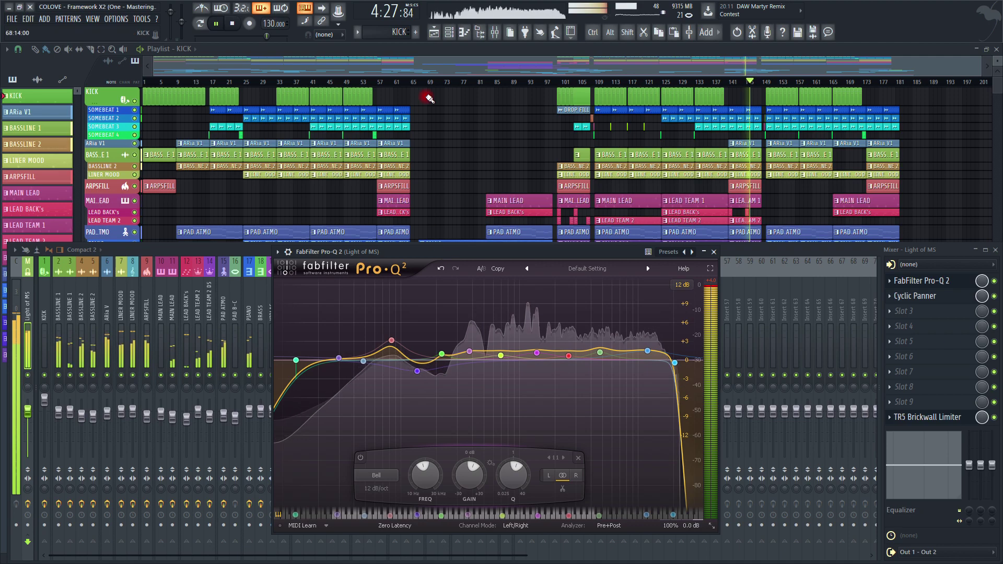
- Look over the full playlist arrangement, and lower the master track's volume to about -27.2 dB in the mixer
{"action": "left_click", "coordinate": [403, 50]}
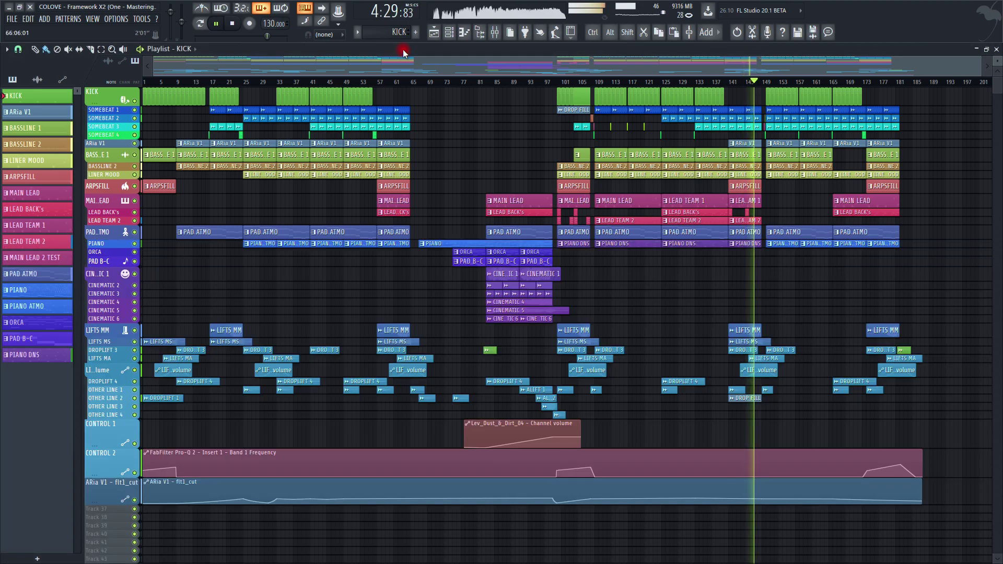
{"action": "left_click_drag", "start_coordinate": [481, 70], "coordinate": [585, 58]}
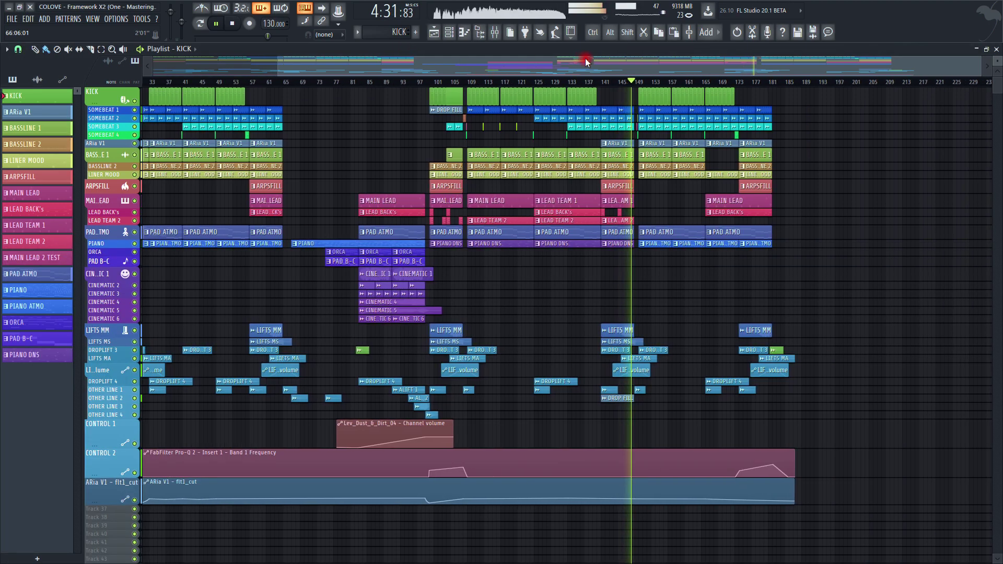
{"action": "left_click", "coordinate": [495, 33]}
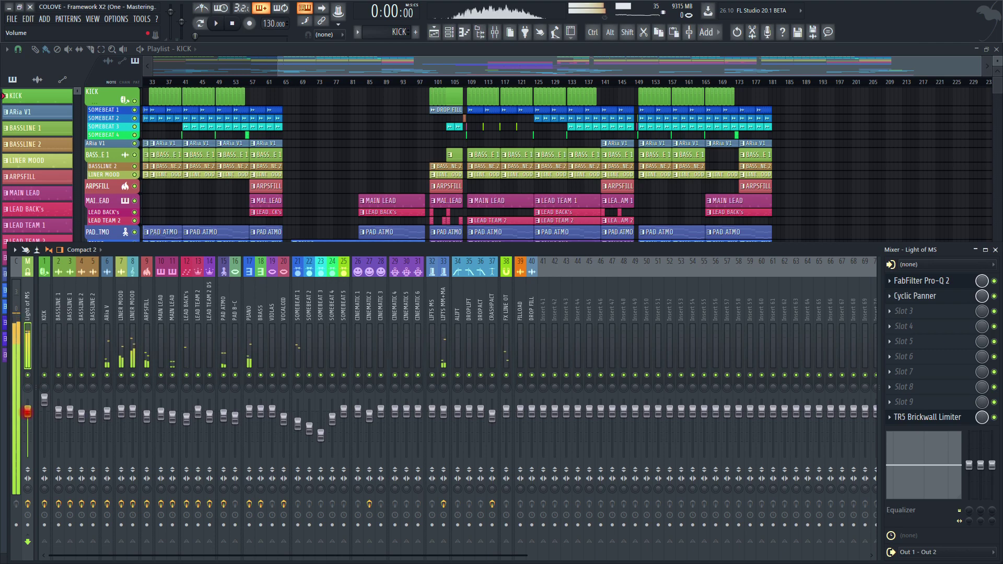
{"action": "left_click_drag", "start_coordinate": [24, 444], "coordinate": [24, 453]}
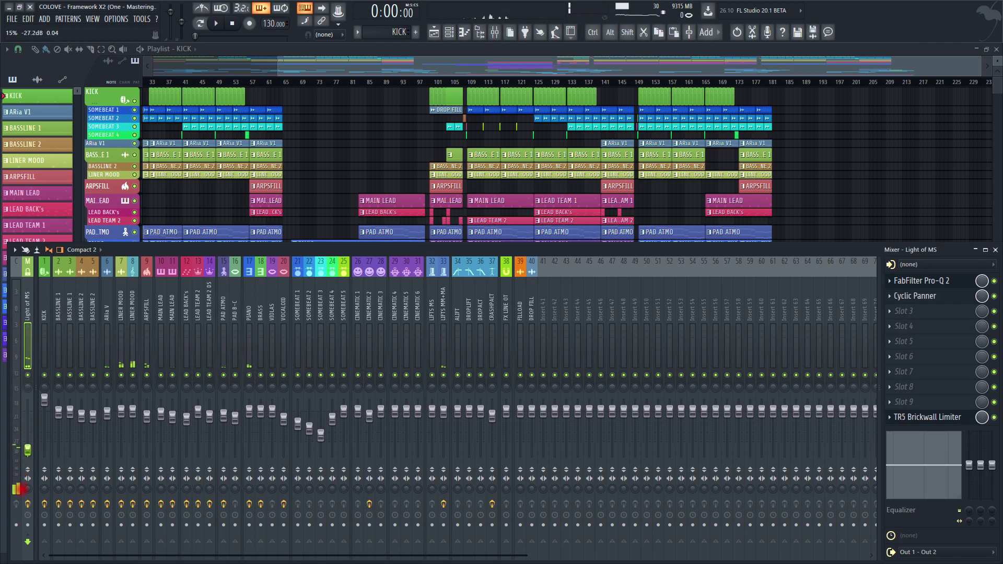
- Start song playback and rename the Light of MS master track as Mastering 2
{"action": "left_click", "coordinate": [217, 24]}
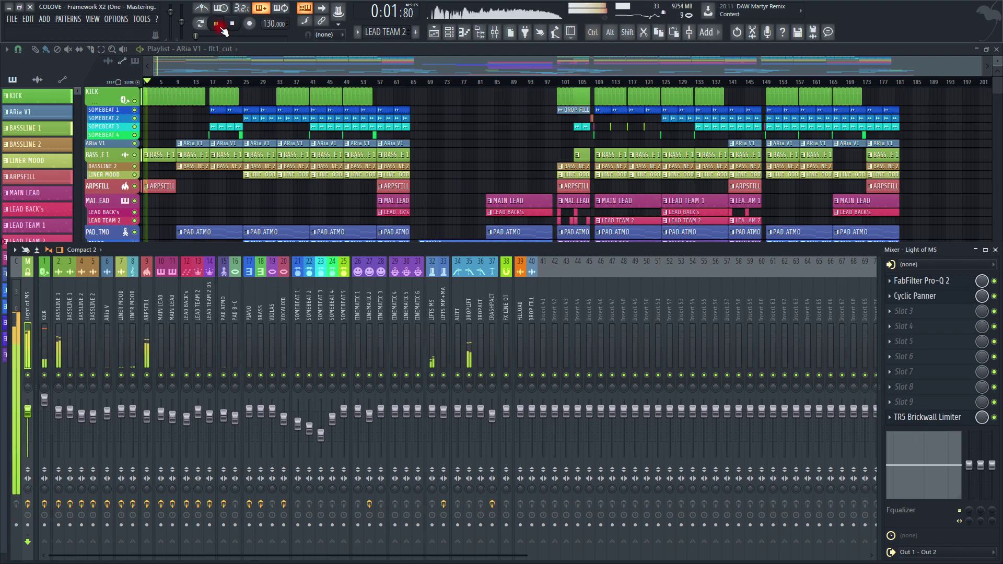
{"action": "right_click", "coordinate": [32, 299]}
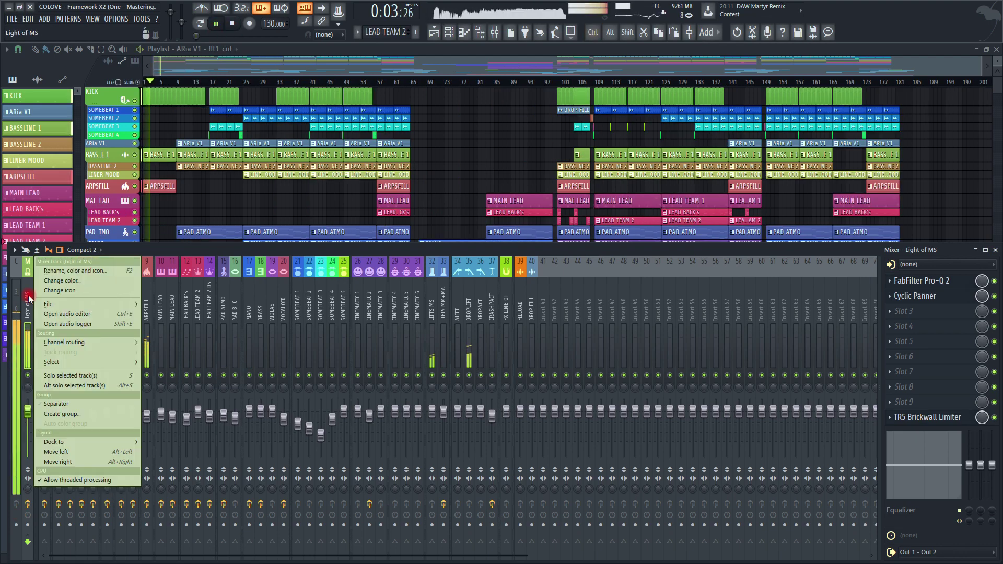
{"action": "left_click", "coordinate": [84, 272]}
{"action": "type", "text": "Maste"}
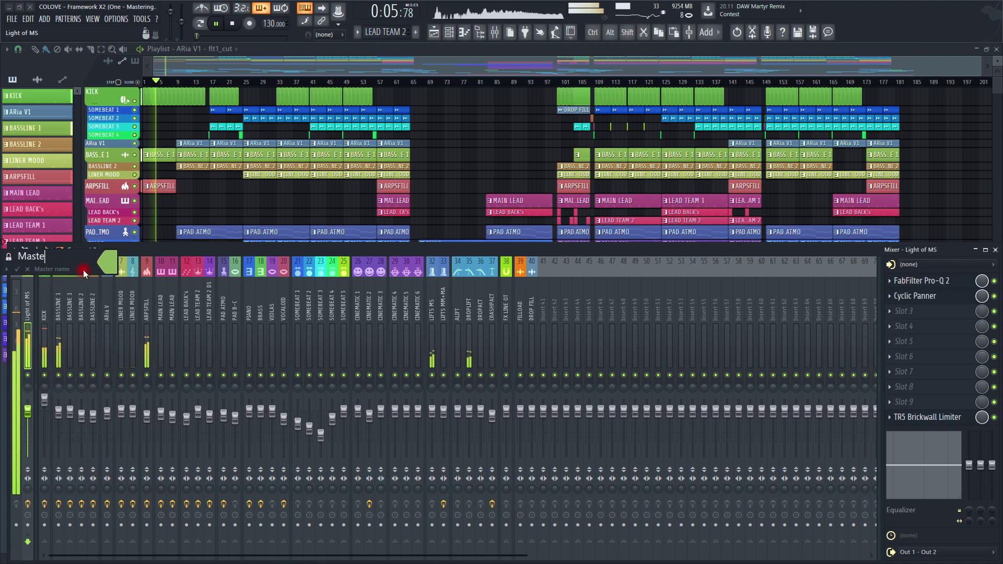
{"action": "type", "text": "ring 2"}
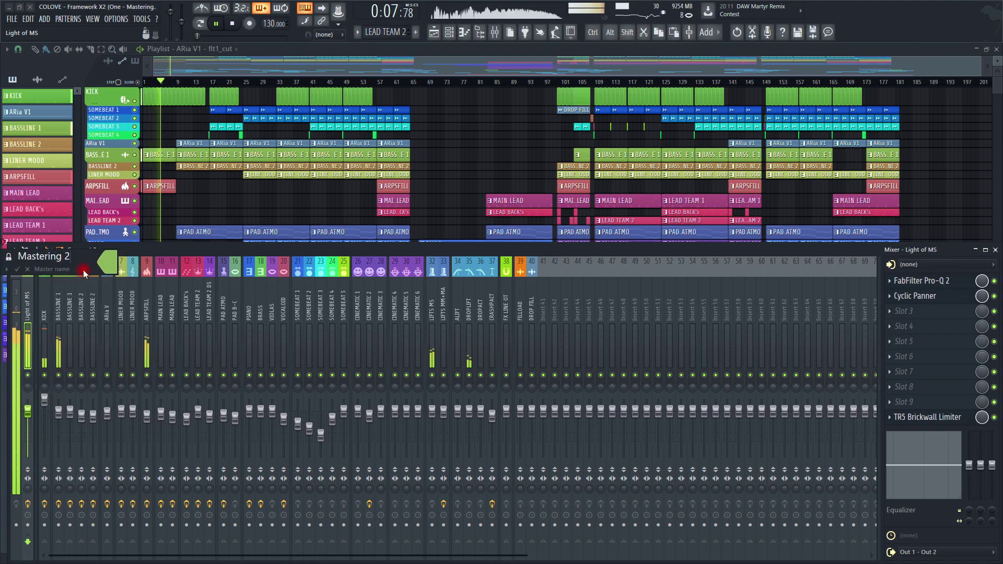
{"action": "key", "text": "Return"}
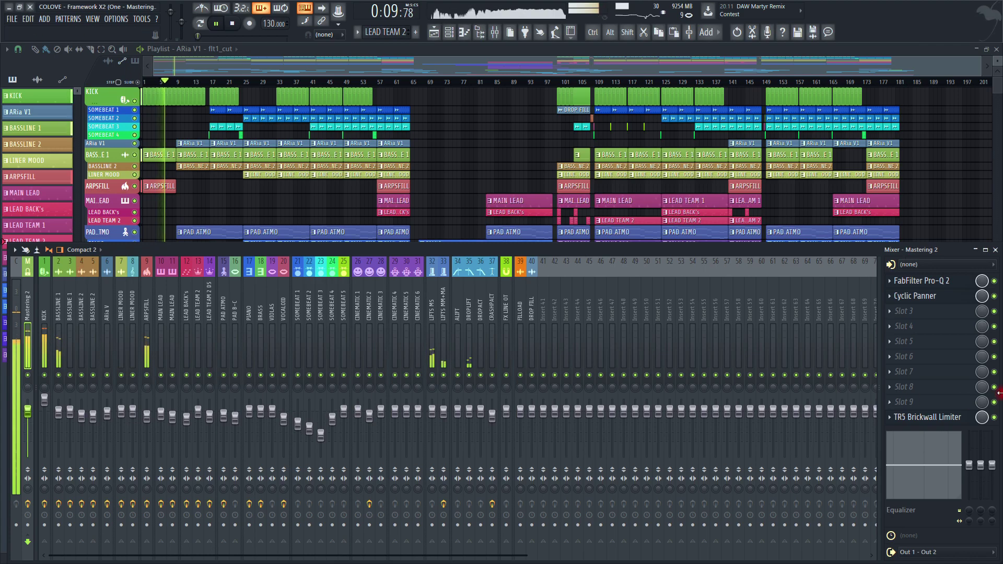
- In the master's Pro-Q 2, reduce the bass boost and set the 110 Hz band to -1.25 dB, 2.87 kHz to +3.67 dB and 11.3 kHz to +3.33 dB
{"action": "left_click", "coordinate": [940, 283]}
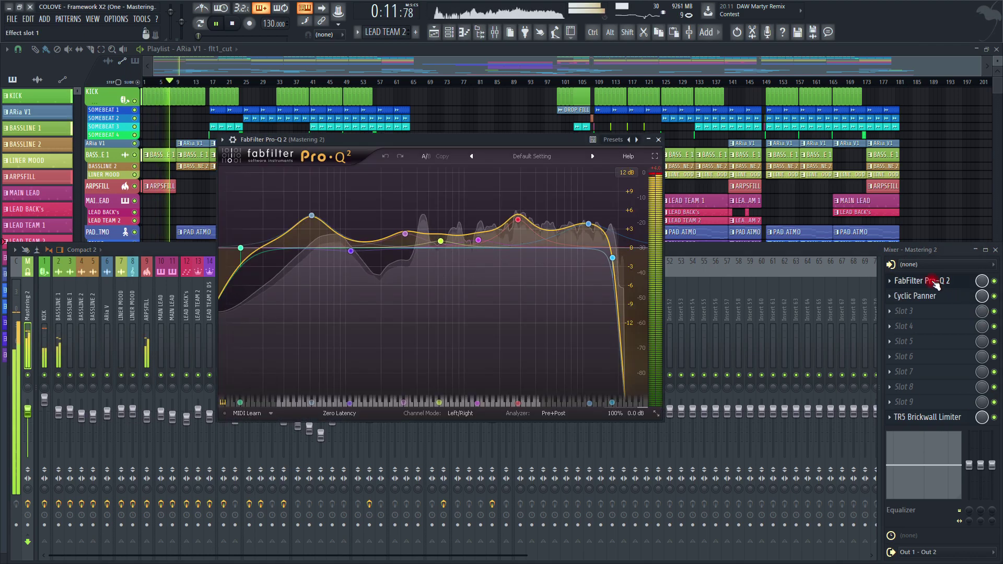
{"action": "left_click_drag", "start_coordinate": [470, 139], "coordinate": [514, 166]}
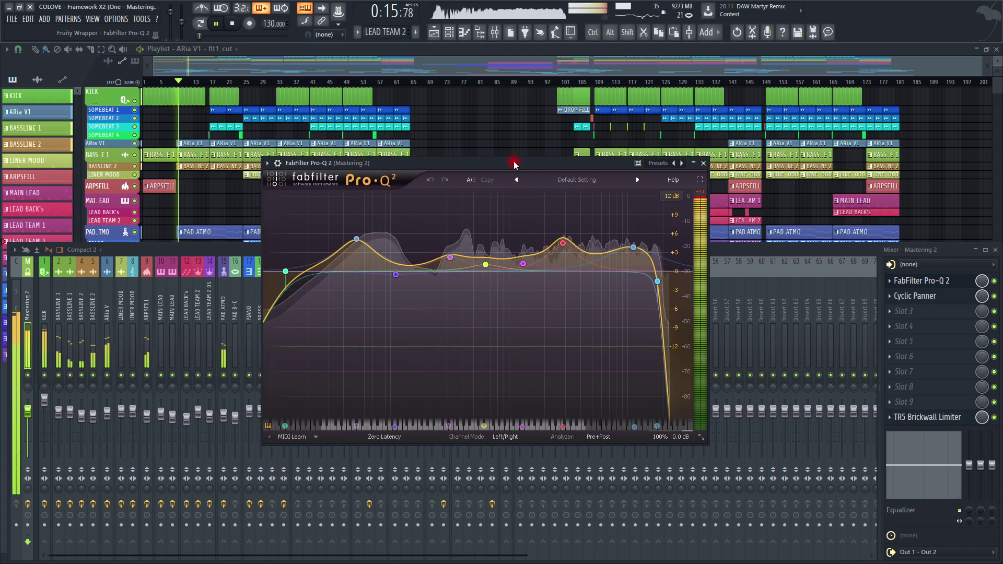
{"action": "left_click_drag", "start_coordinate": [361, 241], "coordinate": [396, 282]}
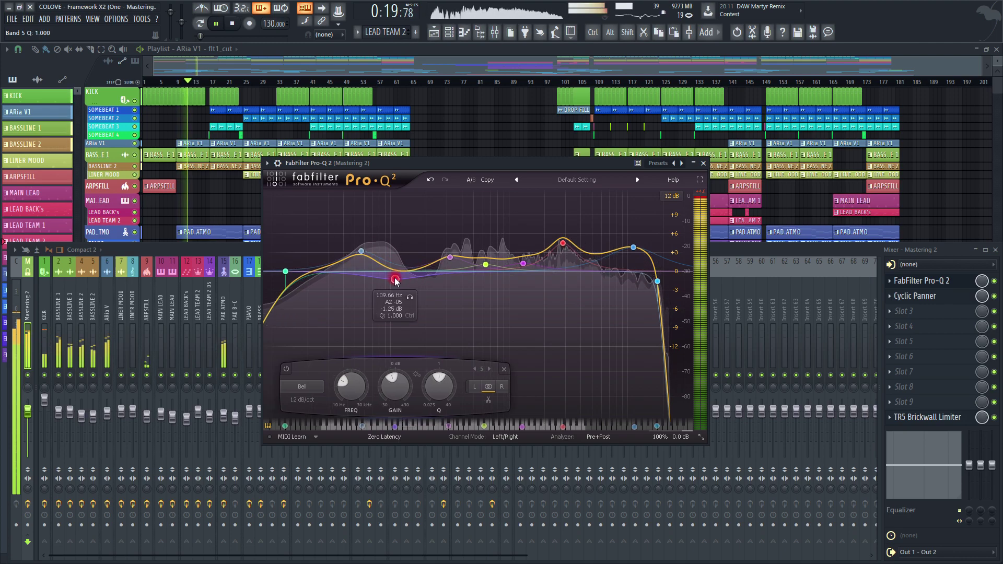
{"action": "left_click_drag", "start_coordinate": [565, 244], "coordinate": [565, 249]}
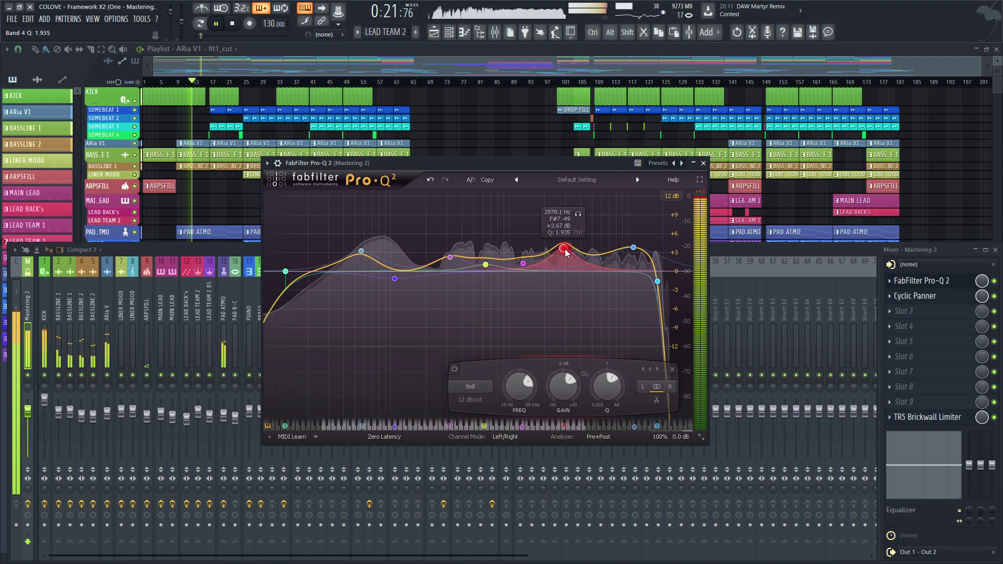
{"action": "left_click_drag", "start_coordinate": [637, 247], "coordinate": [637, 250]}
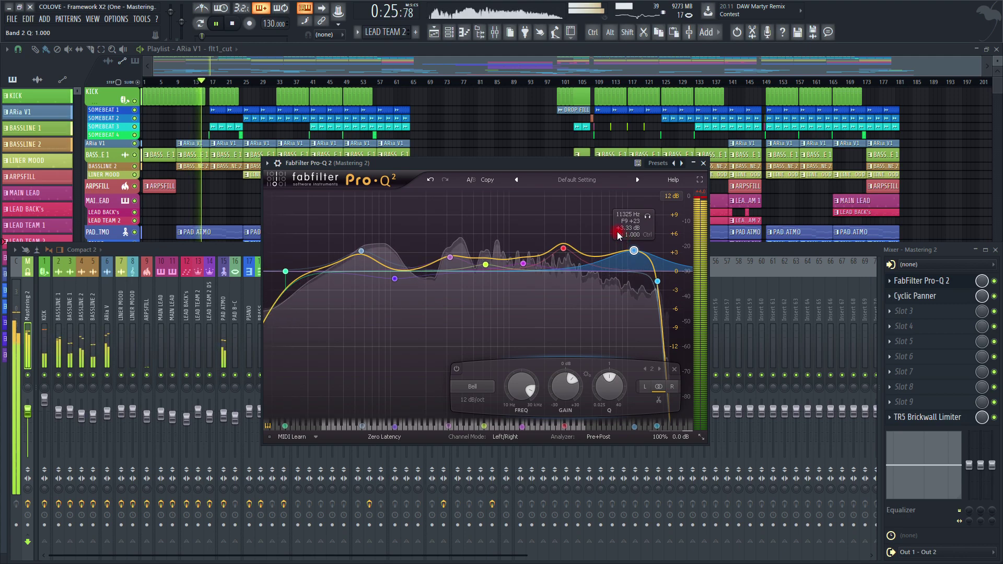
{"action": "left_click", "coordinate": [704, 165]}
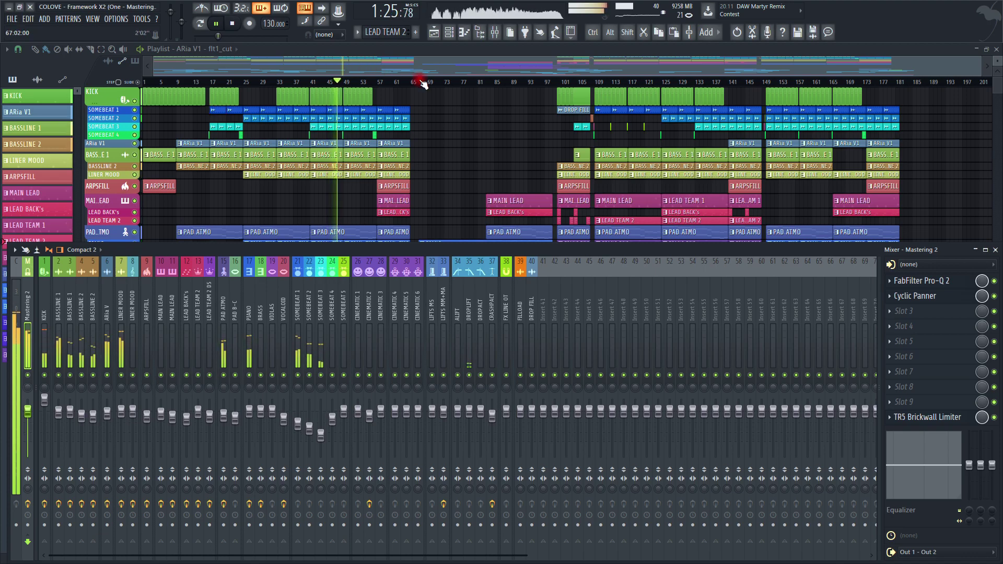
- Play the song's breakdown from about bar 76 and the section from about bar 99, viewing the PIANO track's effects in the mixer
{"action": "key", "text": "F9"}
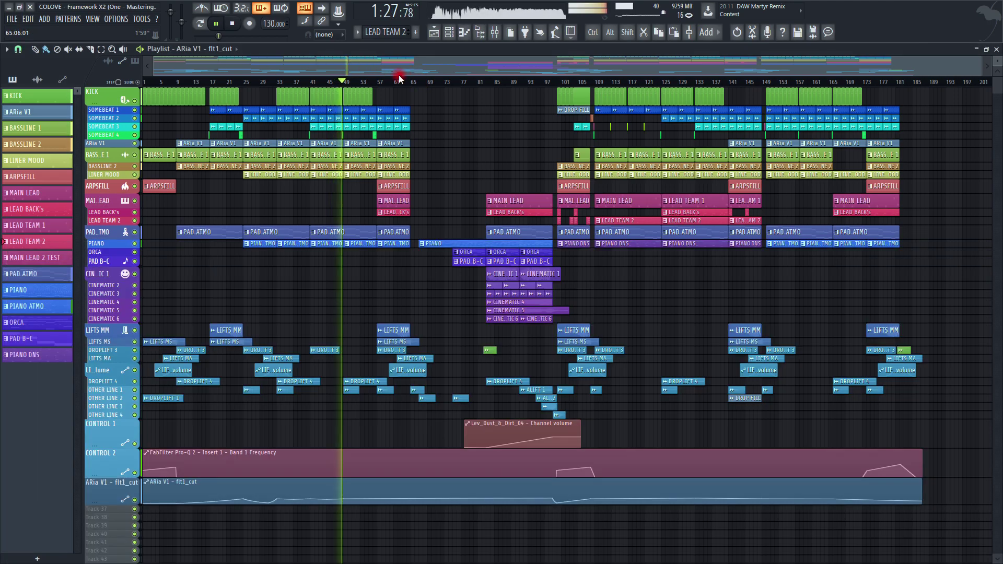
{"action": "left_click", "coordinate": [454, 84]}
{"action": "key", "text": "space"}
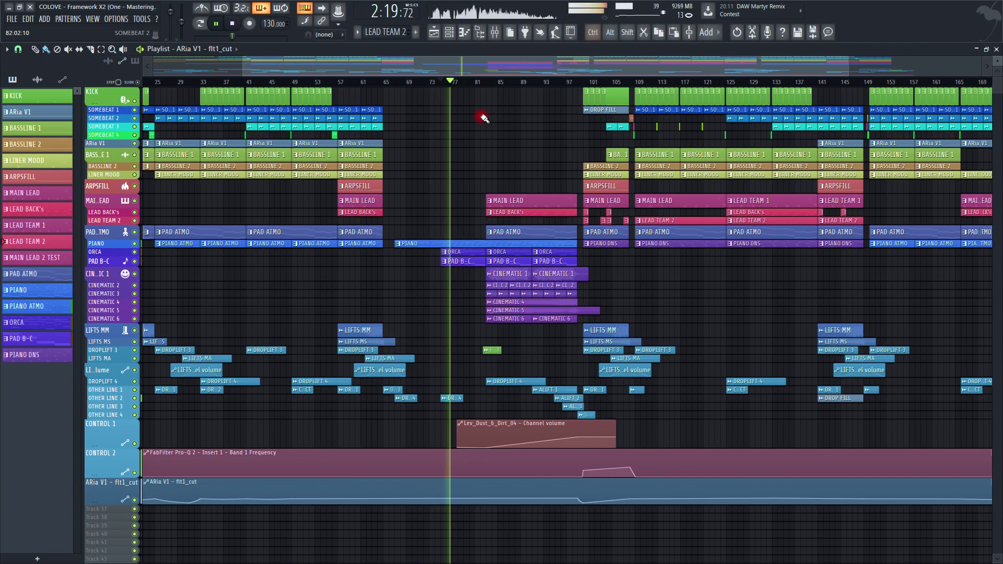
{"action": "left_click", "coordinate": [495, 33]}
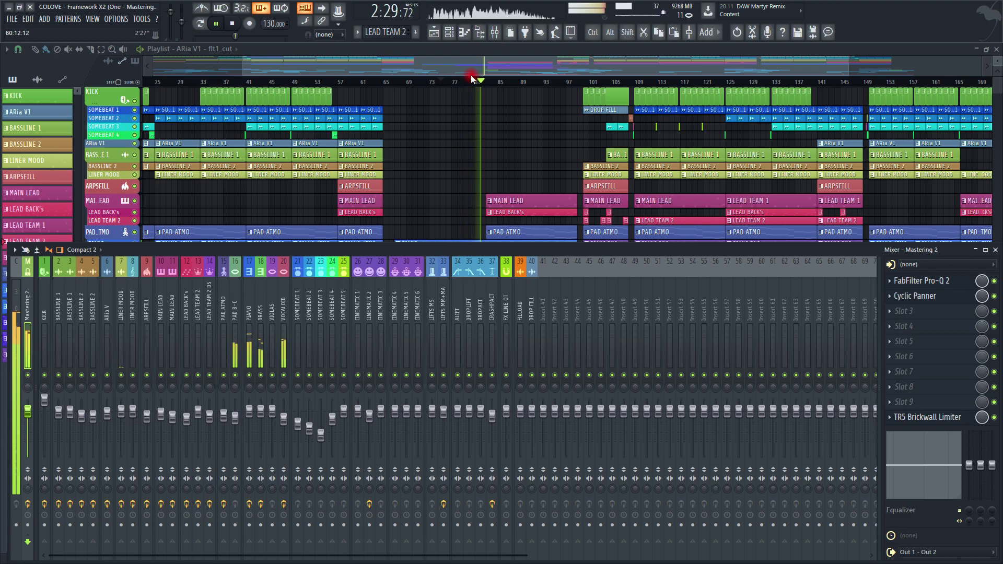
{"action": "left_click", "coordinate": [250, 290]}
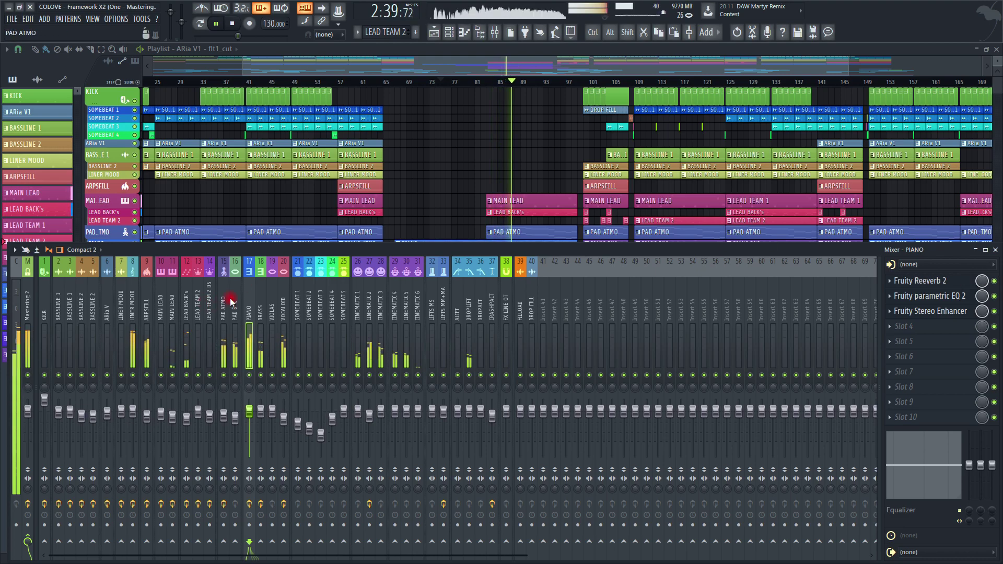
{"action": "left_click", "coordinate": [586, 83]}
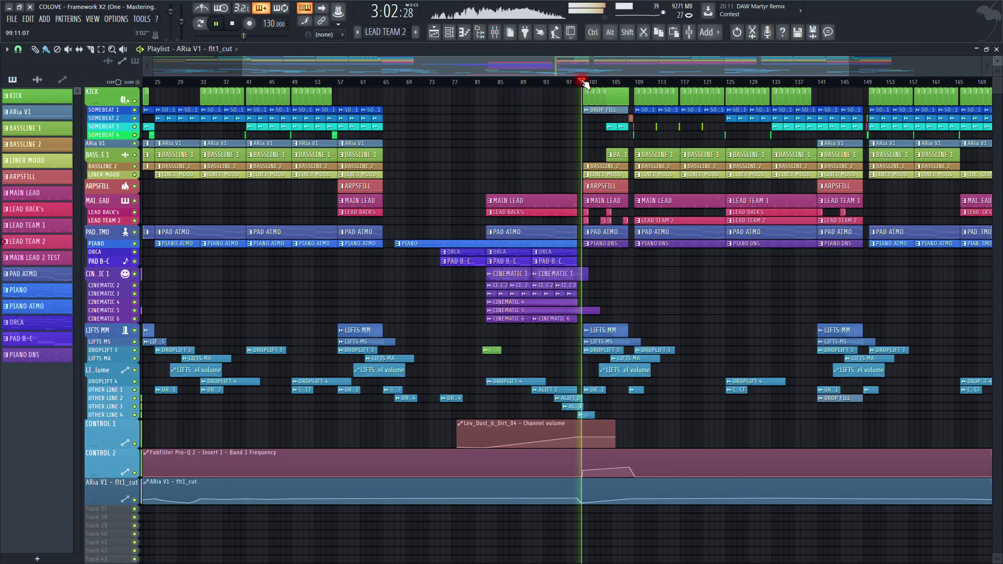
{"action": "left_click", "coordinate": [496, 33]}
- Show the channel rack, select the KICK pattern and switch playback from song to pattern mode
{"action": "left_click", "coordinate": [450, 34]}
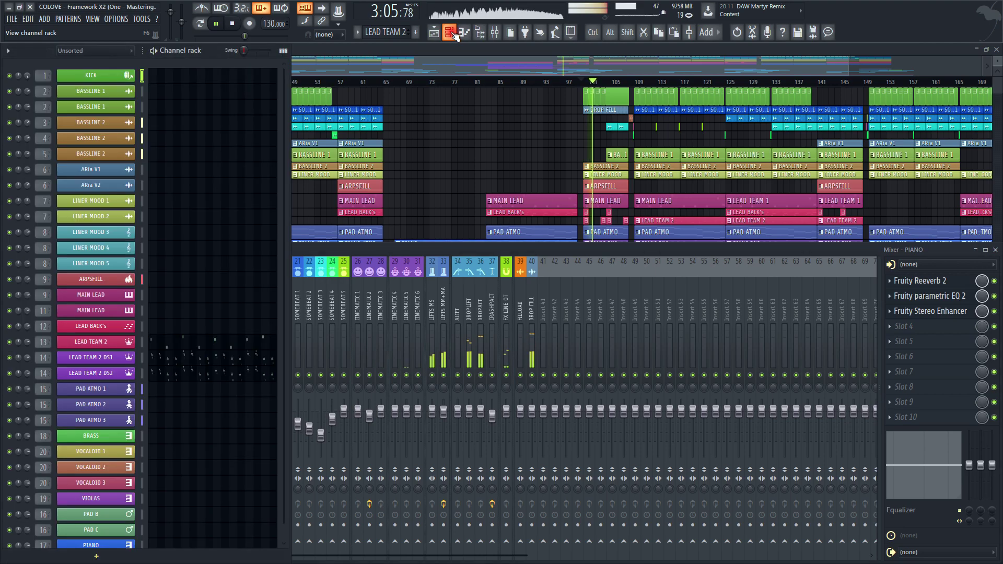
{"action": "left_click", "coordinate": [405, 32]}
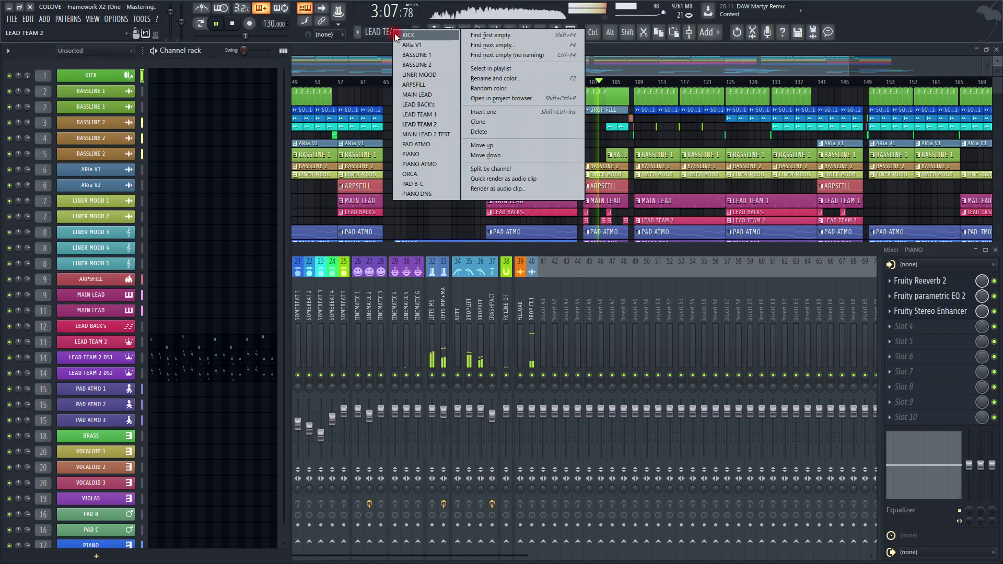
{"action": "left_click", "coordinate": [399, 39]}
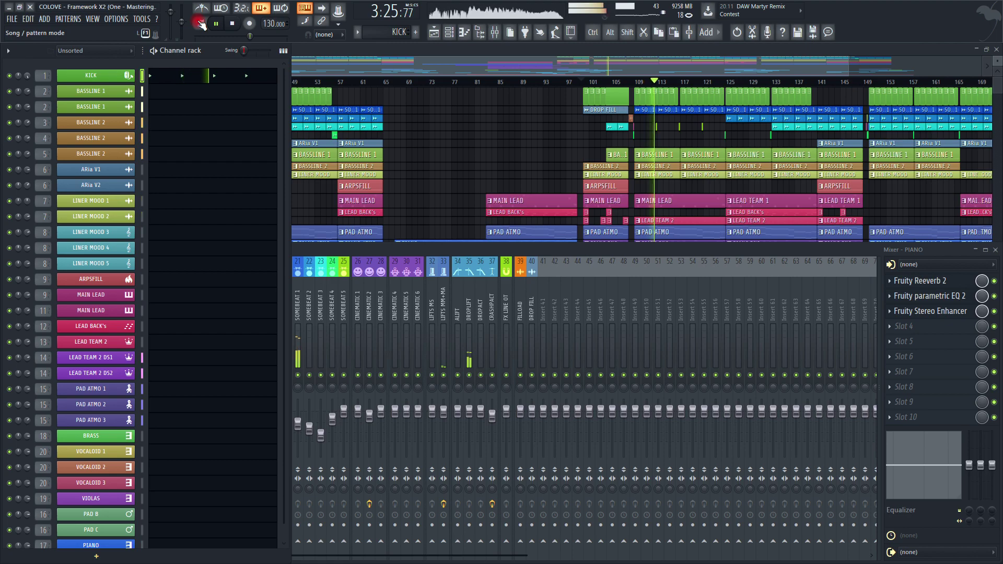
{"action": "left_click", "coordinate": [199, 24]}
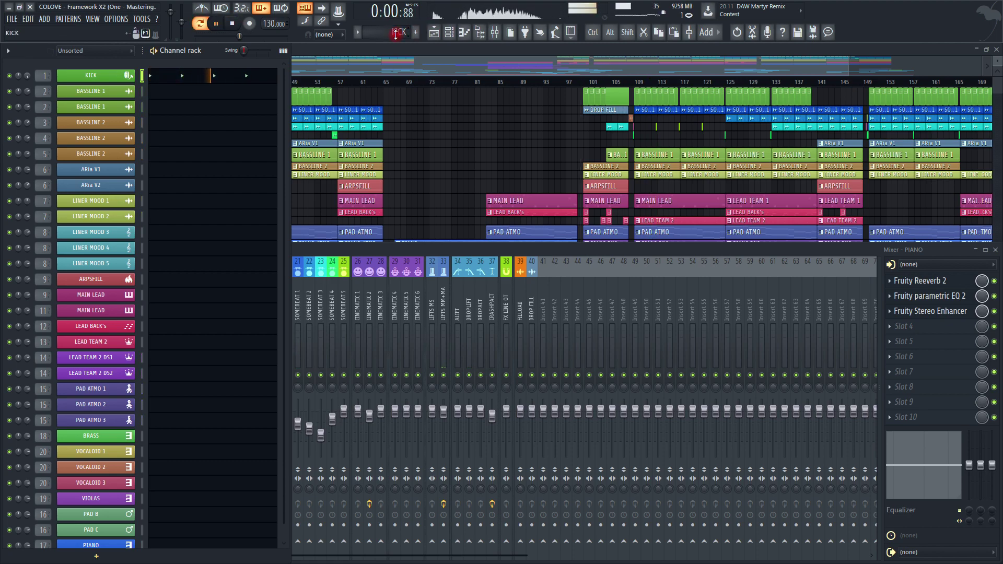
- Audition the ARia V1 pattern, view its Spire synth, and play test A4 notes with playback stopped
{"action": "scroll", "coordinate": [394, 33], "scroll_direction": "up", "scroll_amount": 5}
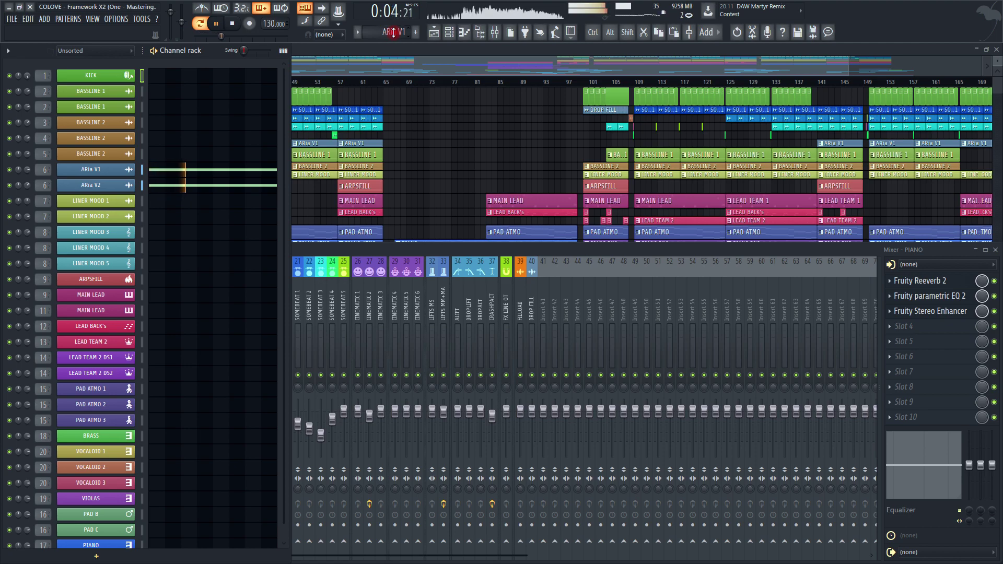
{"action": "left_click", "coordinate": [120, 171]}
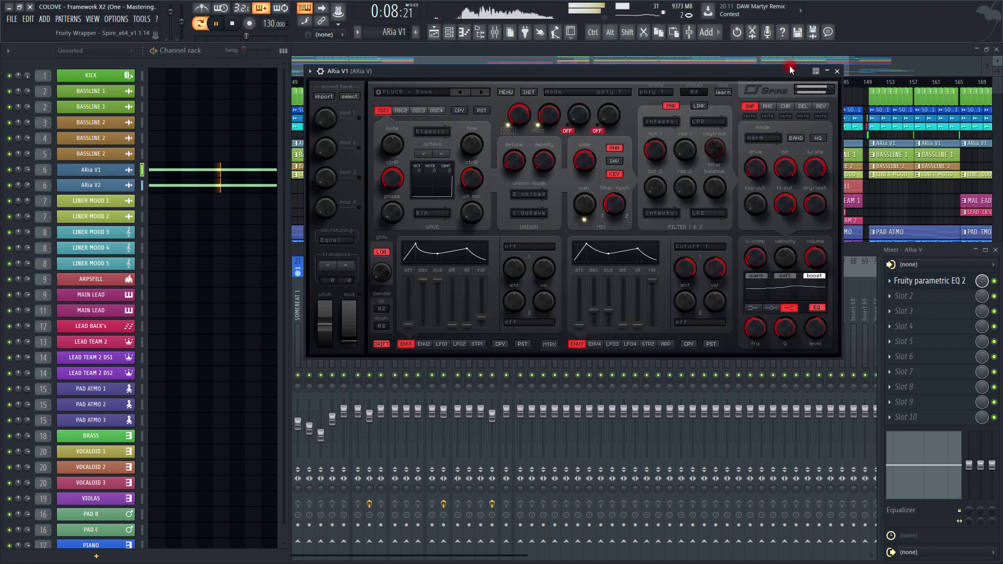
{"action": "left_click", "coordinate": [837, 72]}
{"action": "key", "text": "space"}
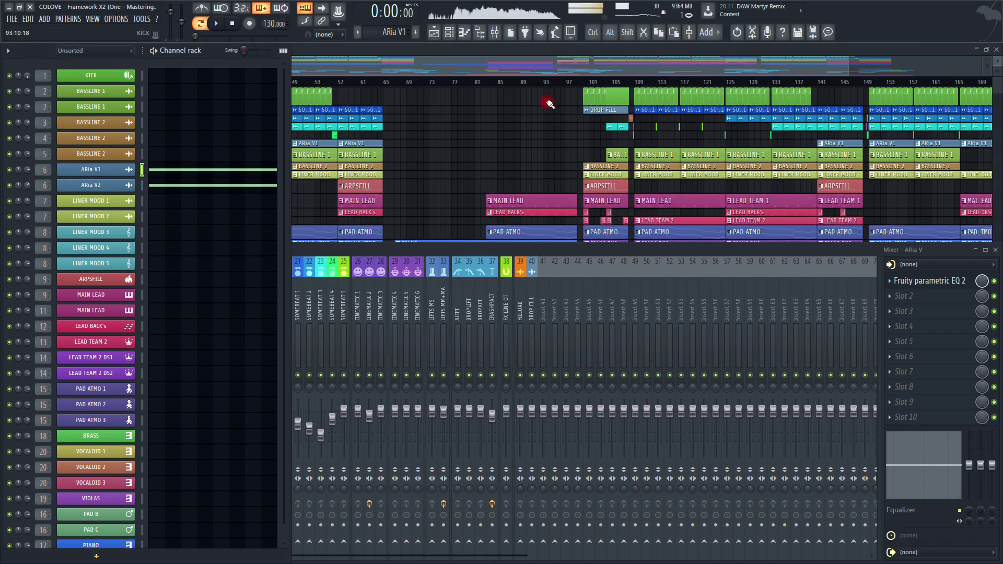
{"action": "key", "text": "u"}
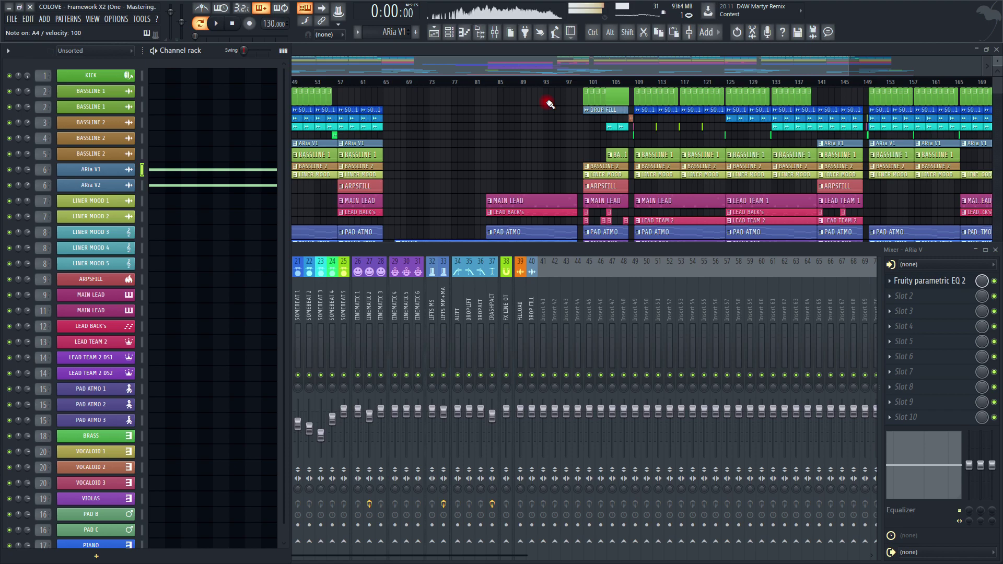
{"action": "key", "text": "u"}
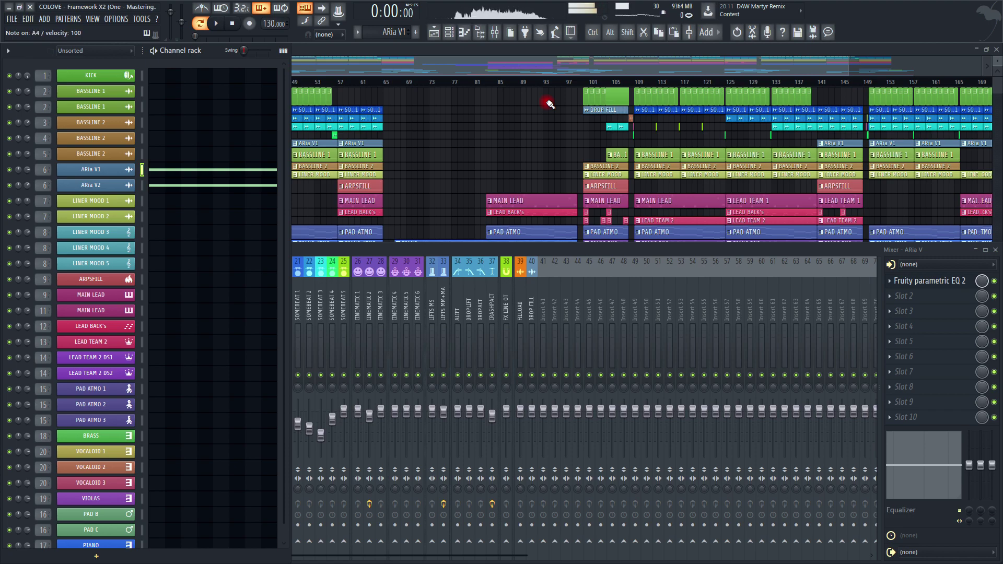
- Audition the BASSLINE 1 and BASSLINE 2 patterns one after the other
{"action": "scroll", "coordinate": [388, 32], "scroll_direction": "down", "scroll_amount": 1}
{"action": "key", "text": "space"}
{"action": "key", "text": "space"}
{"action": "scroll", "coordinate": [388, 31], "scroll_direction": "down", "scroll_amount": 1}
{"action": "key", "text": "space"}
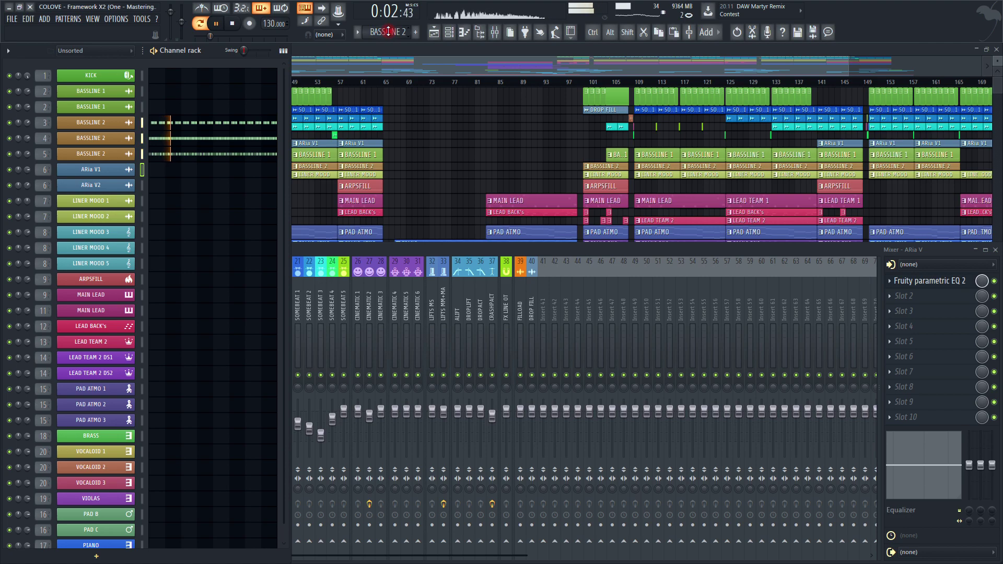
- Audition the LINER MOOD pattern, view the LINER MOOD 1 channel's Spire synth, and play test notes on it
{"action": "scroll", "coordinate": [388, 32], "scroll_direction": "down", "scroll_amount": 1}
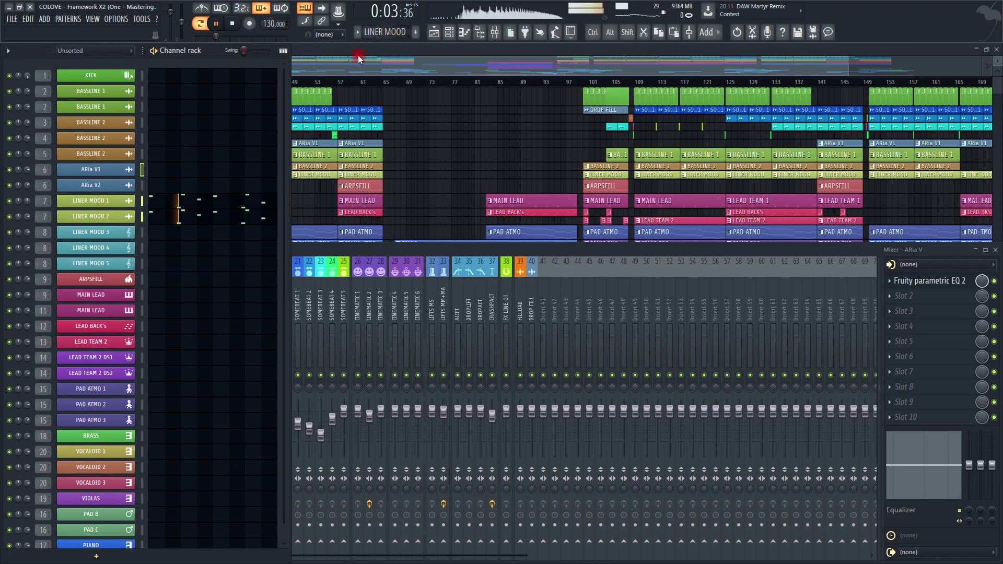
{"action": "left_click", "coordinate": [123, 204]}
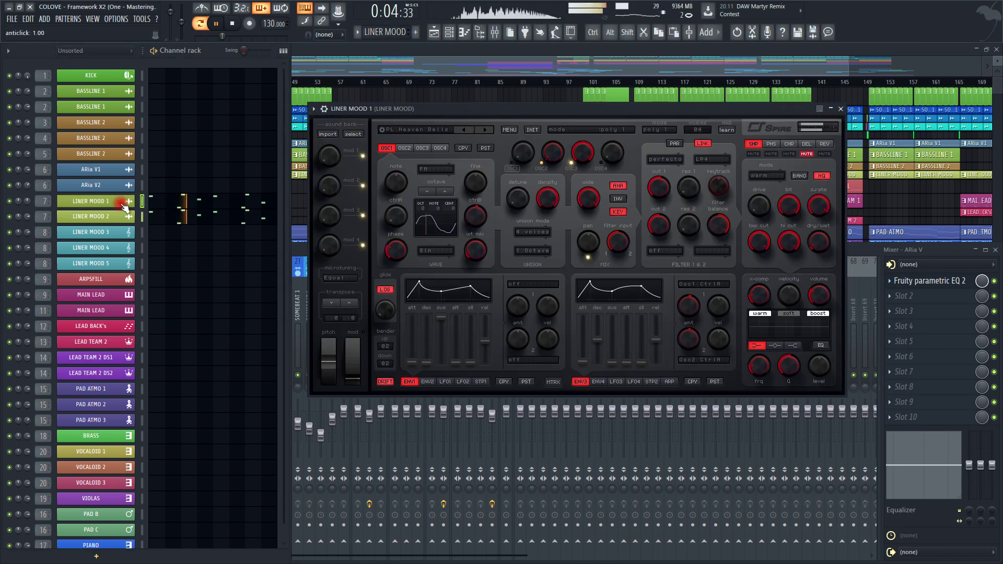
{"action": "left_click", "coordinate": [841, 108]}
{"action": "key", "text": "space"}
{"action": "key", "text": "n"}
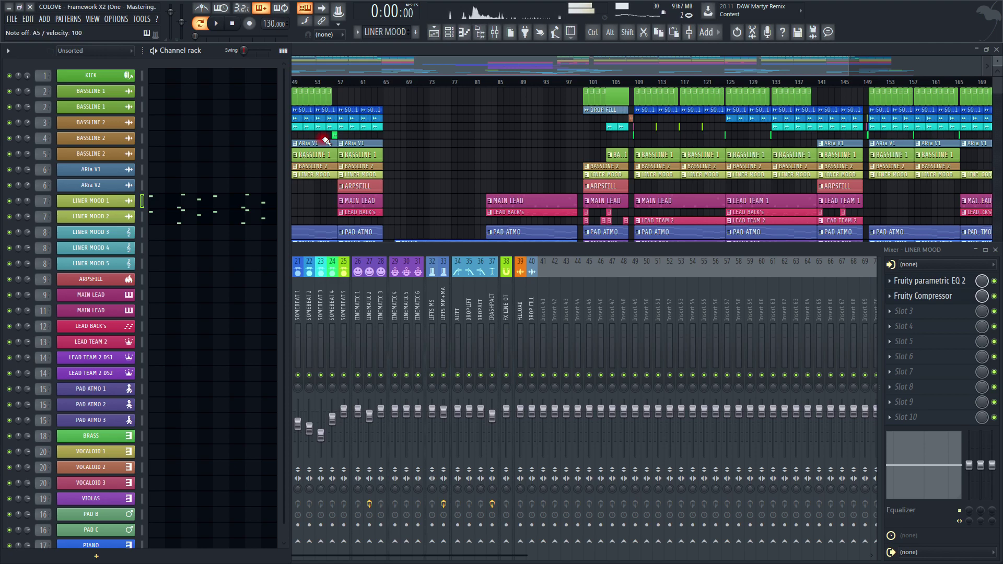
- View the LINER MOOD 2 channel's Spire synth and play test notes on it
{"action": "left_click", "coordinate": [90, 217]}
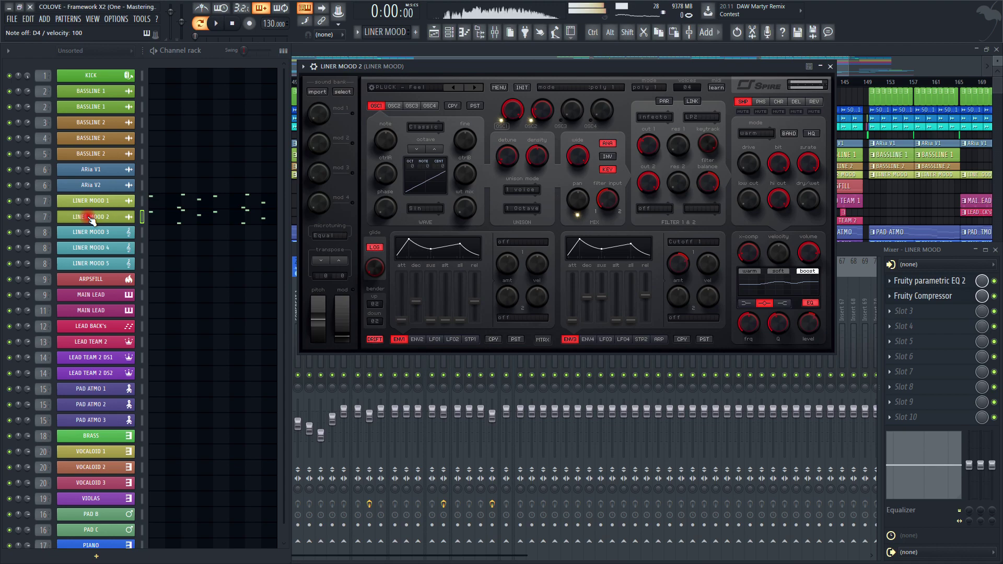
{"action": "key", "text": "v"}
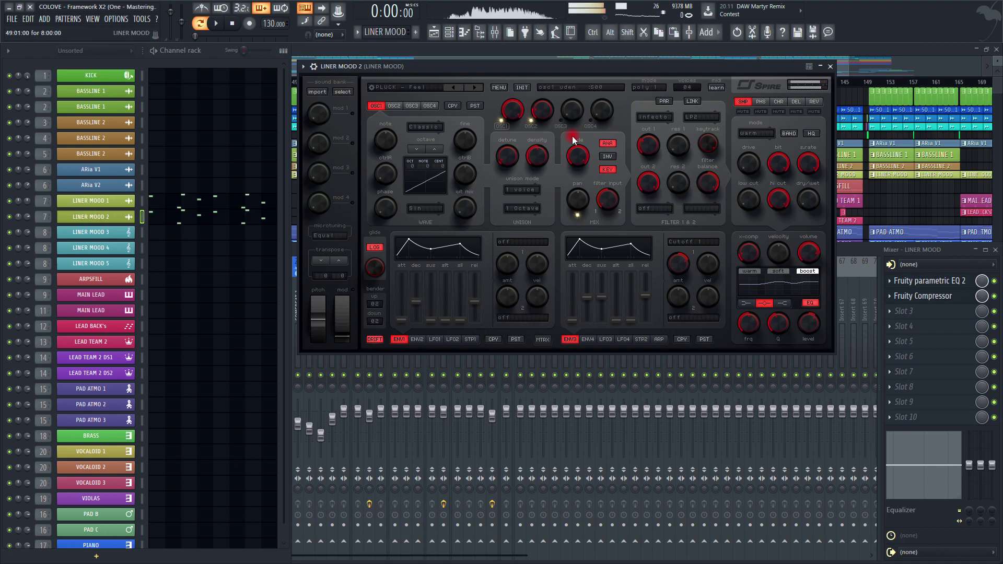
{"action": "left_click", "coordinate": [830, 67]}
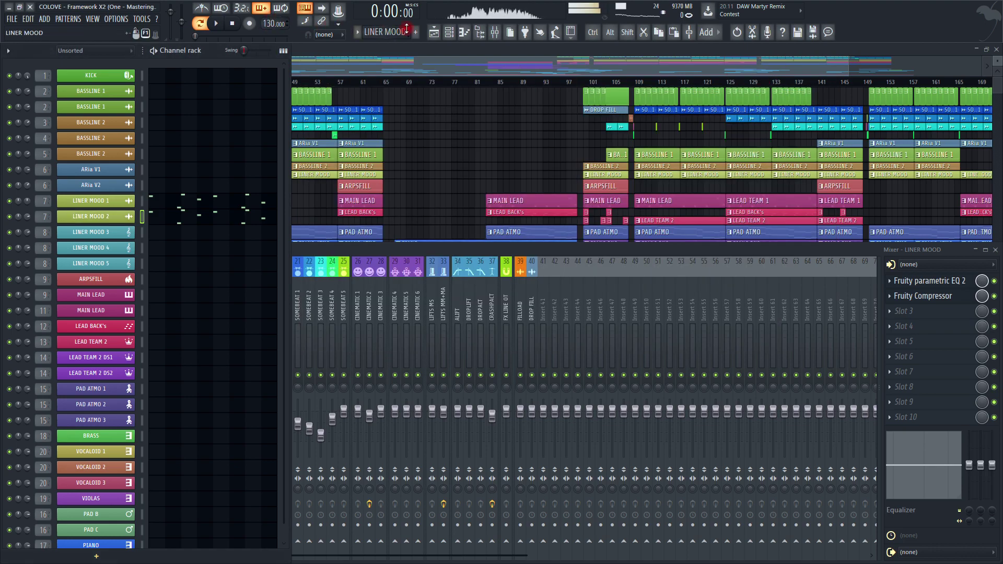
- Audition the ARPSFILL, MAIN LEAD and LEAD BACK's patterns in turn
{"action": "scroll", "coordinate": [399, 31], "scroll_direction": "down", "scroll_amount": 1}
{"action": "key", "text": "space"}
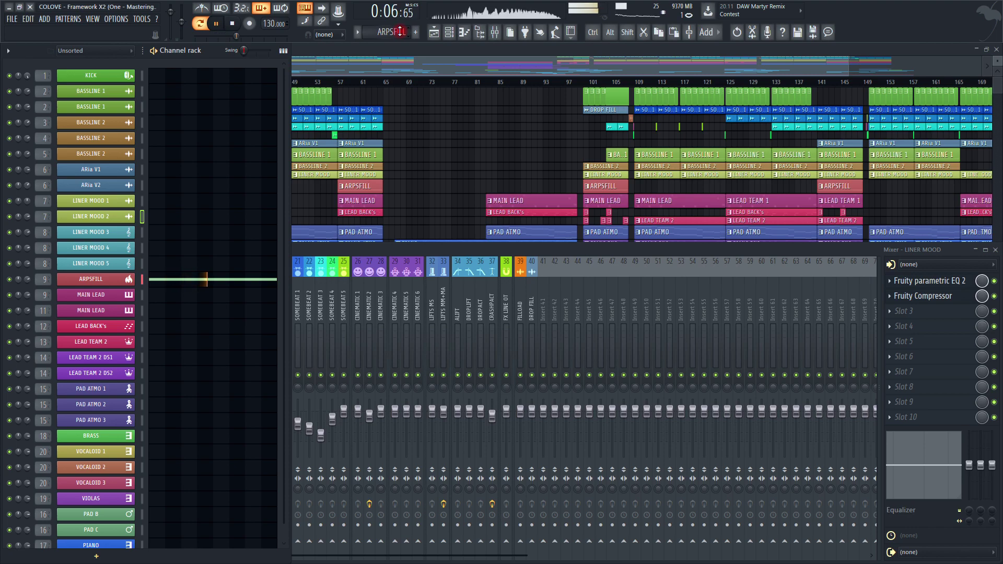
{"action": "scroll", "coordinate": [400, 32], "scroll_direction": "down", "scroll_amount": 1}
{"action": "key", "text": "space"}
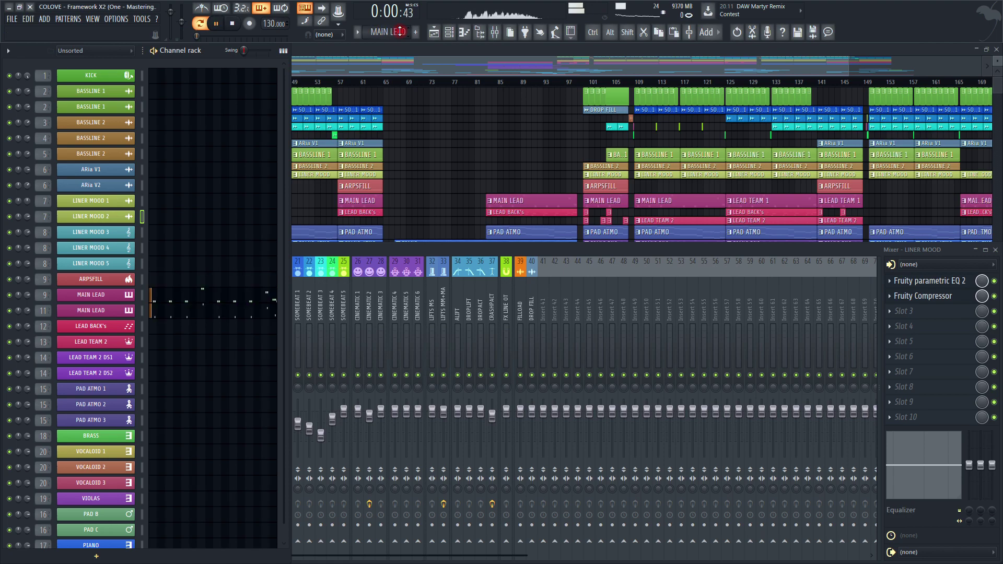
{"action": "scroll", "coordinate": [399, 31], "scroll_direction": "down", "scroll_amount": 1}
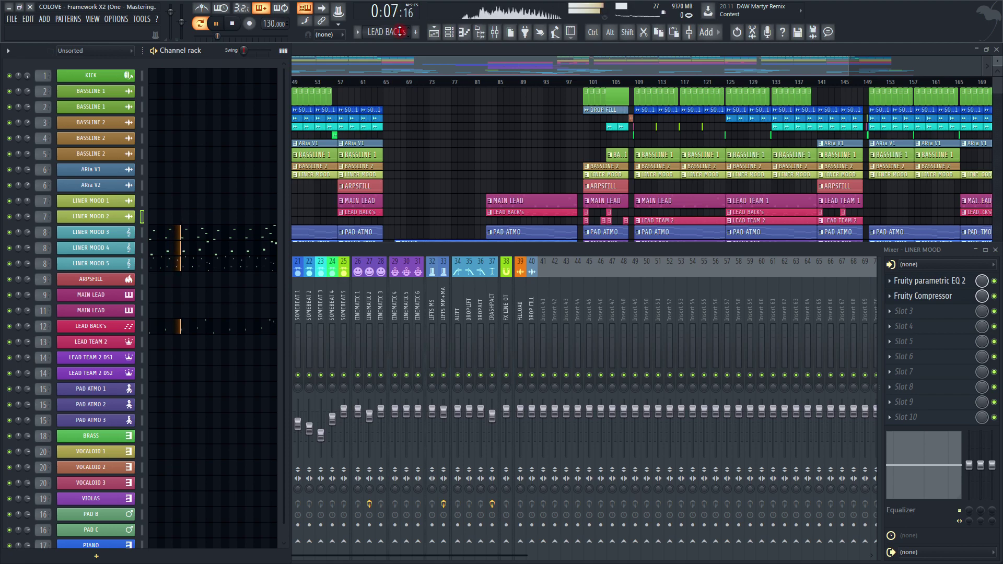
- Audition the LEAD TEAM 1, LEAD TEAM 2 and MAIN LEAD 2 TEST patterns
{"action": "key", "text": "space"}
{"action": "scroll", "coordinate": [400, 31], "scroll_direction": "down", "scroll_amount": 1}
{"action": "key", "text": "space"}
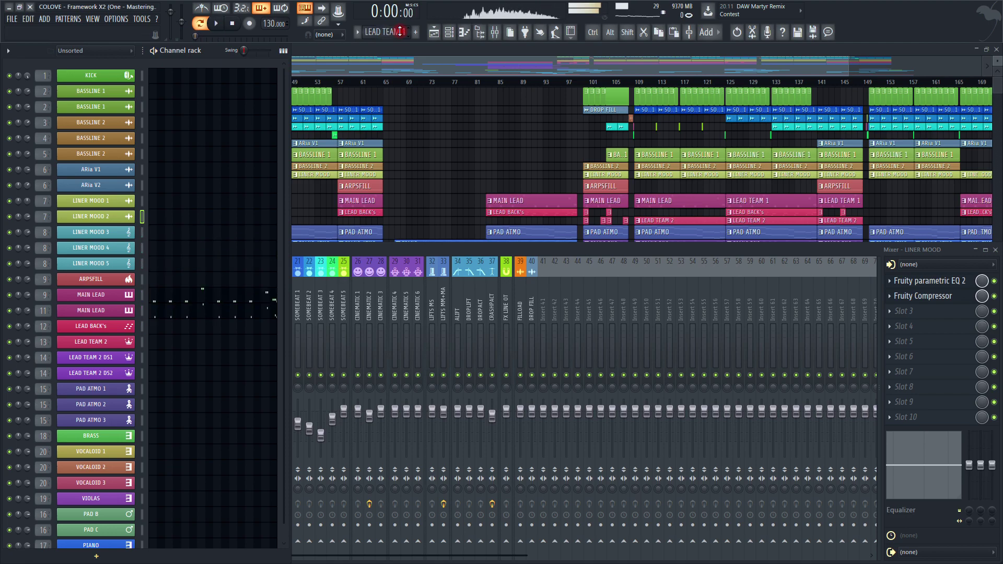
{"action": "key", "text": "space"}
{"action": "scroll", "coordinate": [400, 31], "scroll_direction": "down", "scroll_amount": 1}
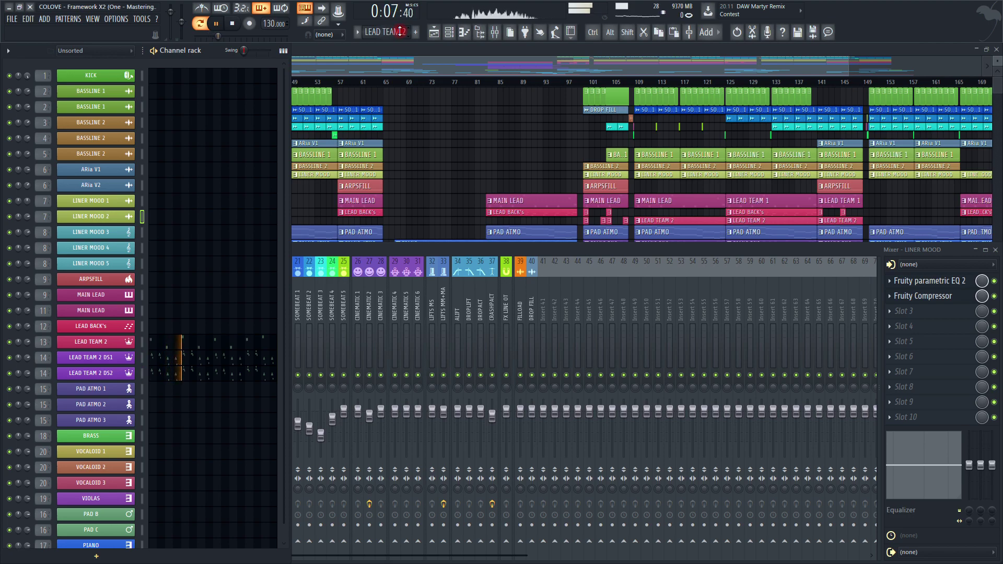
{"action": "scroll", "coordinate": [399, 32], "scroll_direction": "up", "scroll_amount": 2}
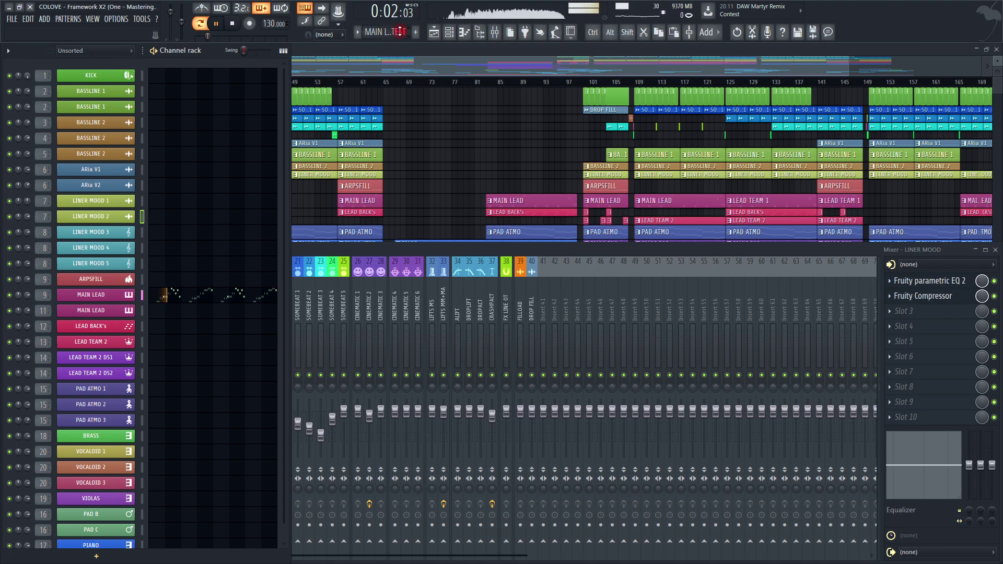
- Audition the PAD ATMO, PIANO and PIANO ATMO patterns, showing the PIANO channel in the channel rack
{"action": "scroll", "coordinate": [399, 32], "scroll_direction": "down", "scroll_amount": 3}
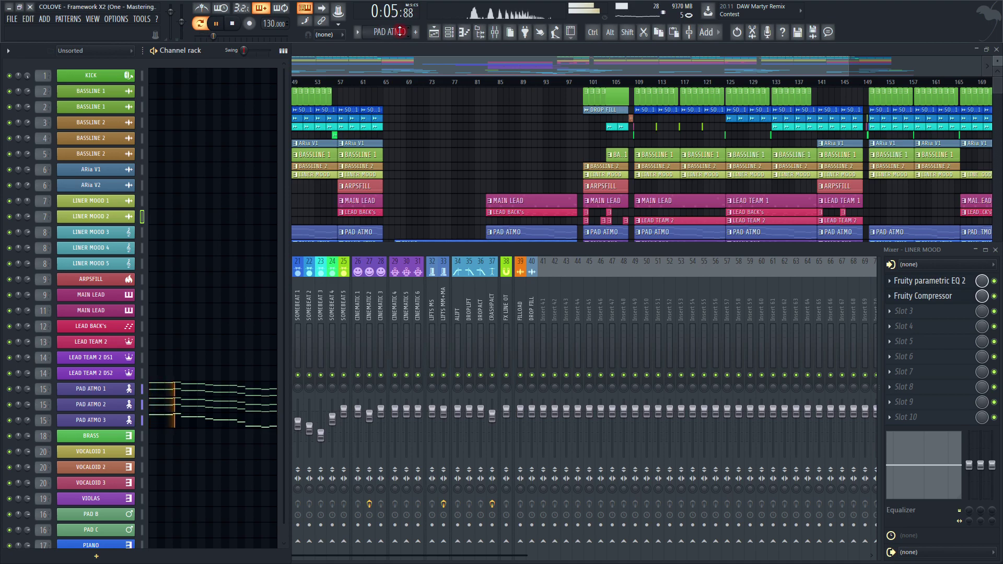
{"action": "key", "text": "space"}
{"action": "scroll", "coordinate": [400, 31], "scroll_direction": "down", "scroll_amount": 1}
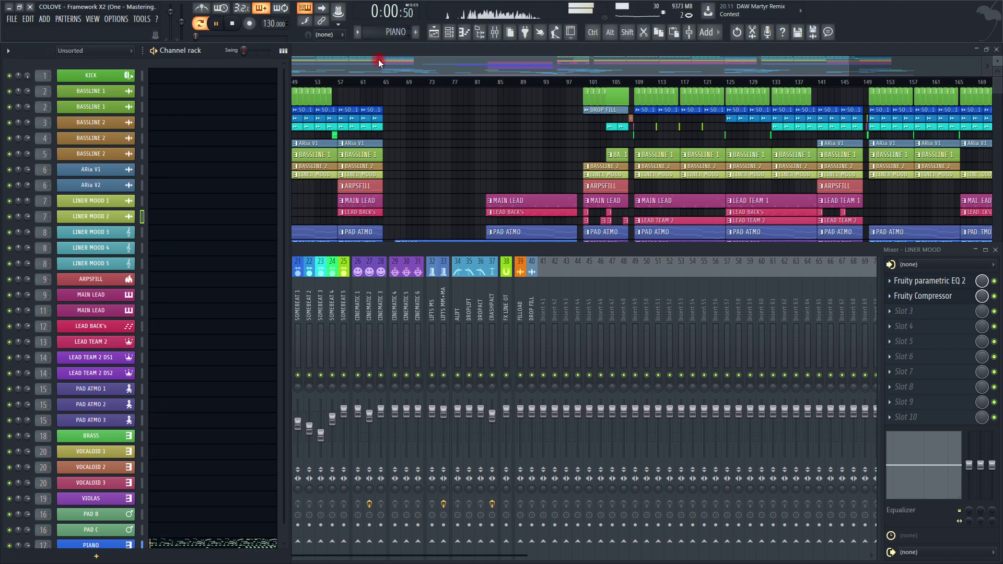
{"action": "scroll", "coordinate": [283, 160], "scroll_direction": "down", "scroll_amount": 1}
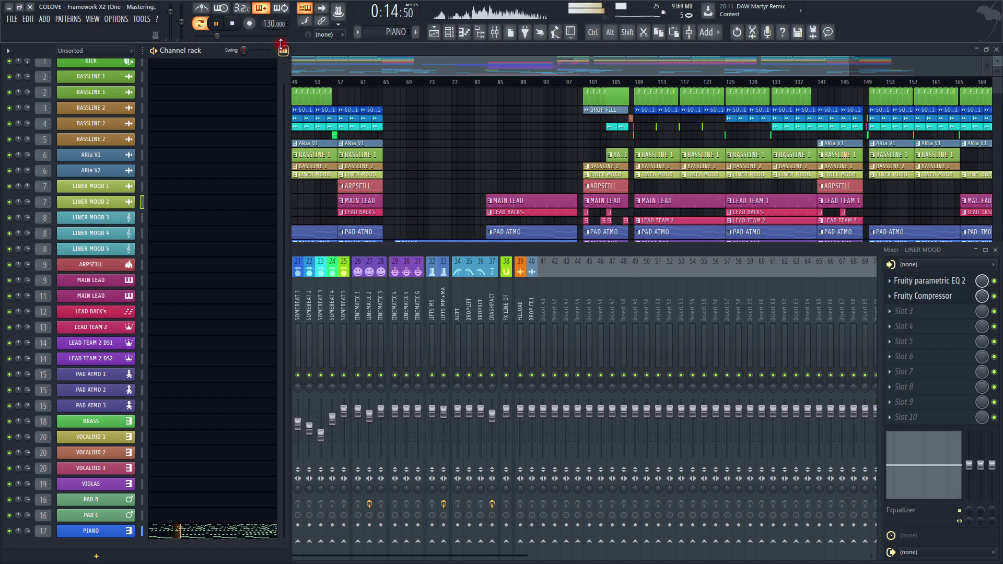
{"action": "key", "text": "space"}
{"action": "scroll", "coordinate": [393, 32], "scroll_direction": "down", "scroll_amount": 1}
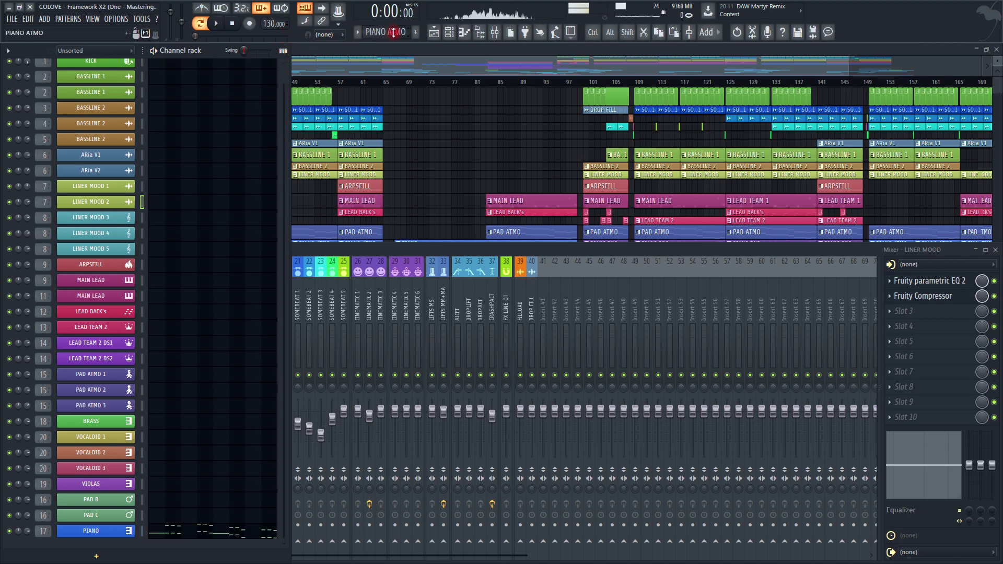
{"action": "key", "text": "space"}
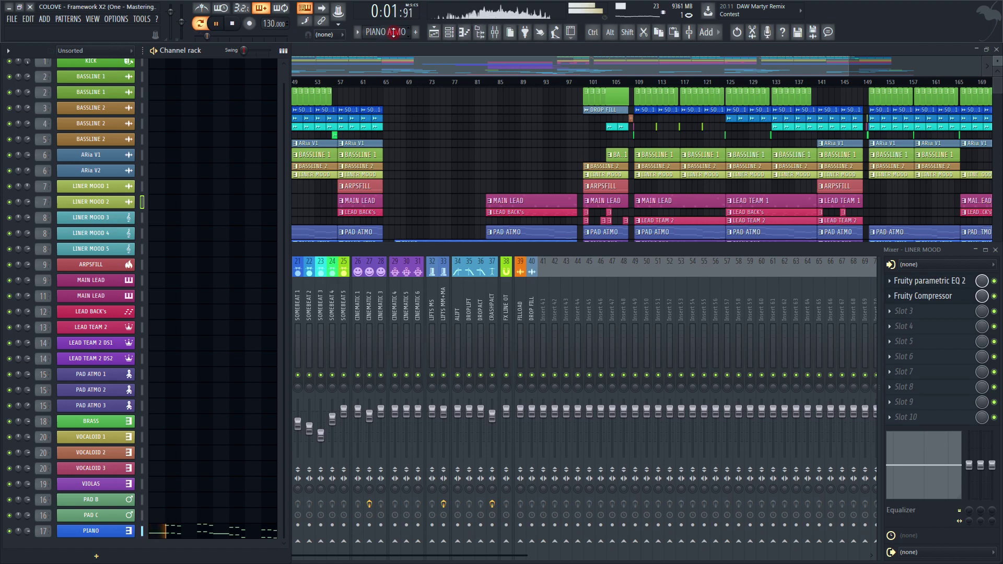
- Audition the ORCA pattern and open the VIOLAS channel's Kontakt instrument
{"action": "scroll", "coordinate": [393, 32], "scroll_direction": "down", "scroll_amount": 1}
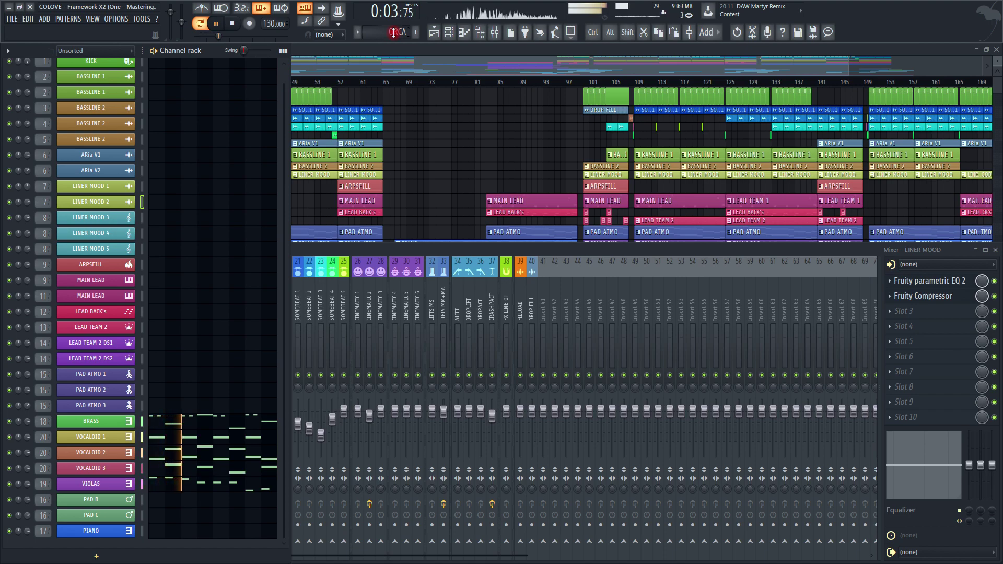
{"action": "key", "text": "space"}
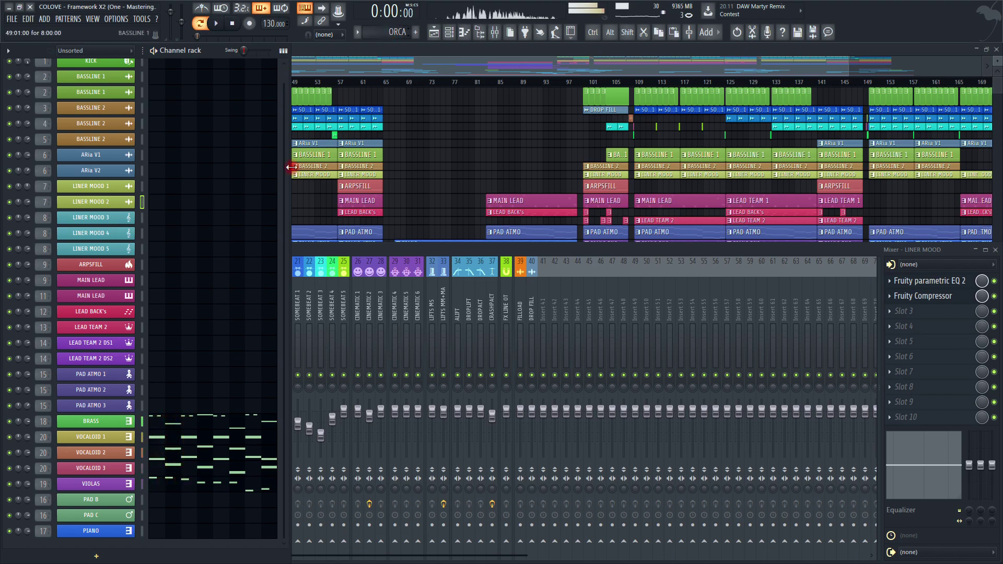
{"action": "left_click", "coordinate": [107, 484]}
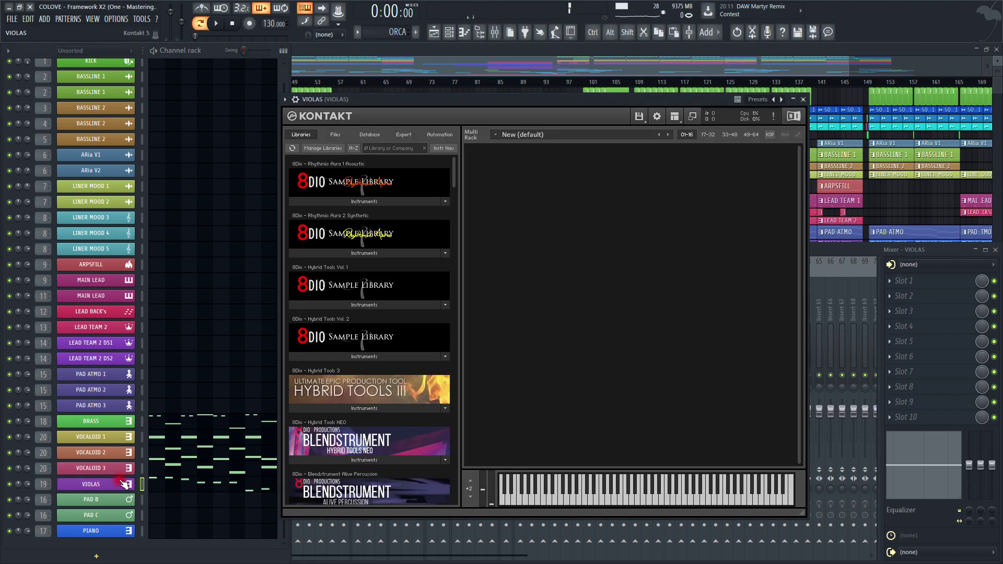
- Close the VIOLAS instrument, and view the VOCALOID 3 channel's Vocalise 2 patch in Kontakt before closing it
{"action": "left_click_drag", "start_coordinate": [371, 105], "coordinate": [397, 97]}
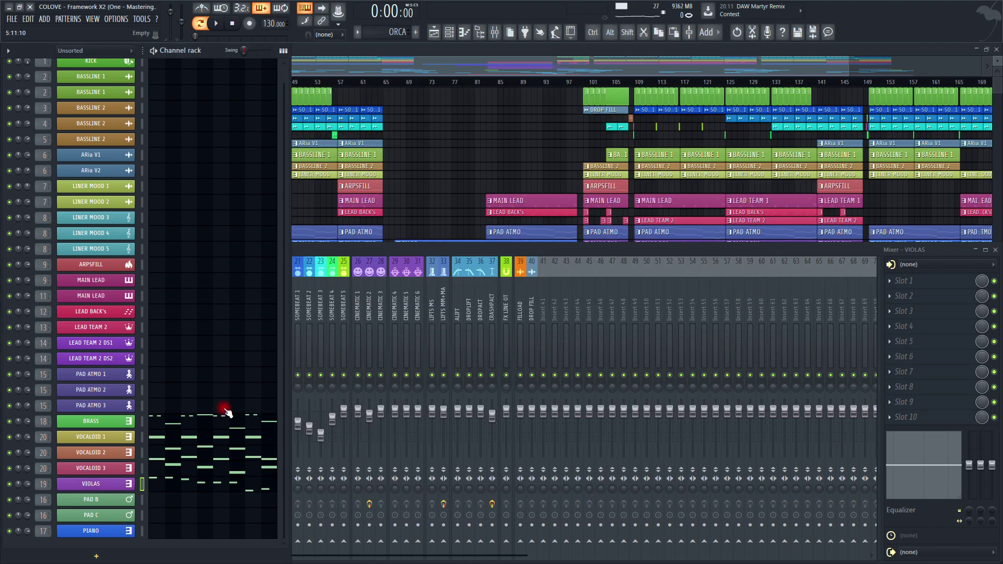
{"action": "left_click", "coordinate": [828, 92]}
{"action": "left_click", "coordinate": [123, 471]}
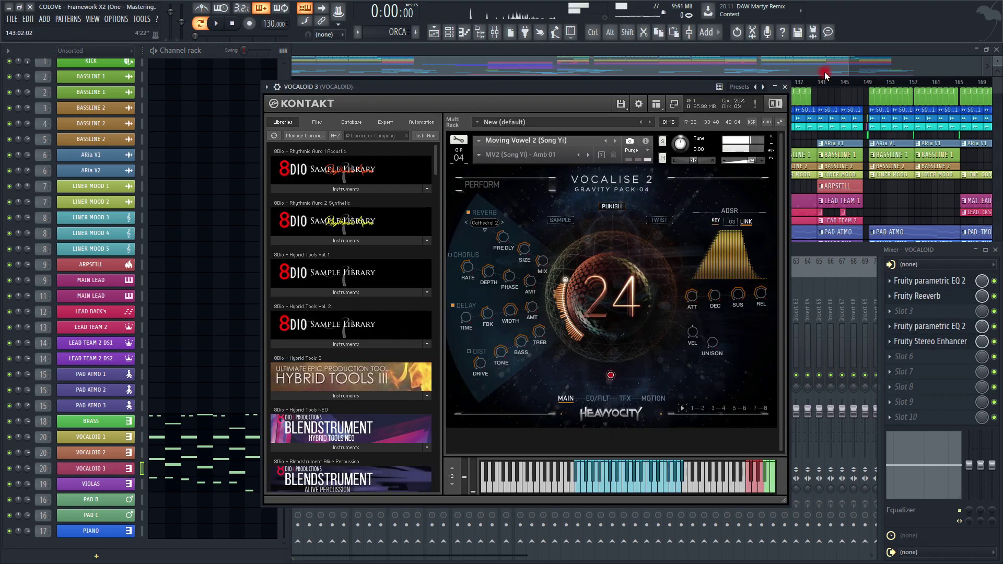
{"action": "left_click", "coordinate": [784, 86]}
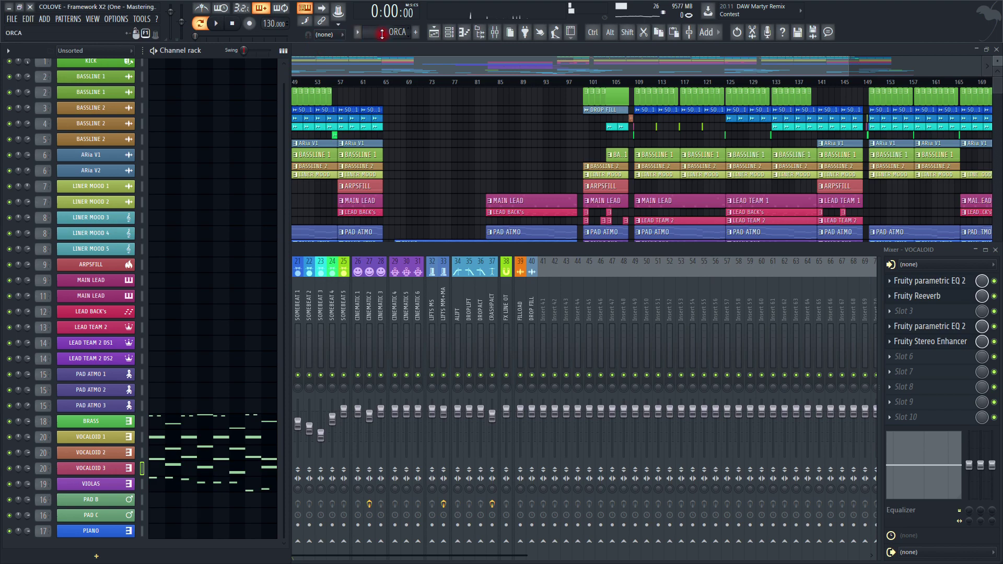
- Audition the PAD B-C and PIANO DNS patterns, stop playback and select the PIANO pattern
{"action": "scroll", "coordinate": [381, 34], "scroll_direction": "down", "scroll_amount": 2}
{"action": "key", "text": "space"}
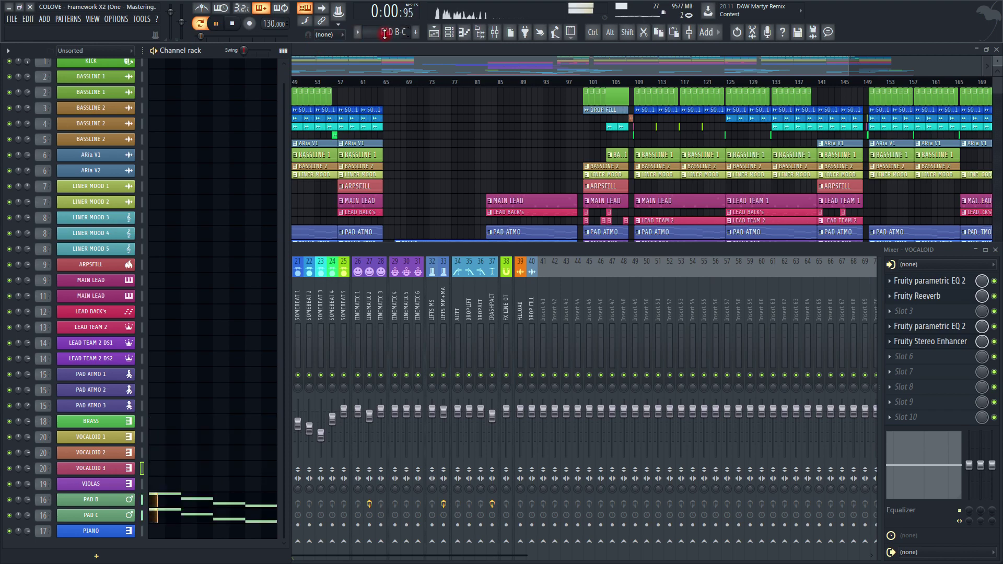
{"action": "scroll", "coordinate": [384, 34], "scroll_direction": "down", "scroll_amount": 2}
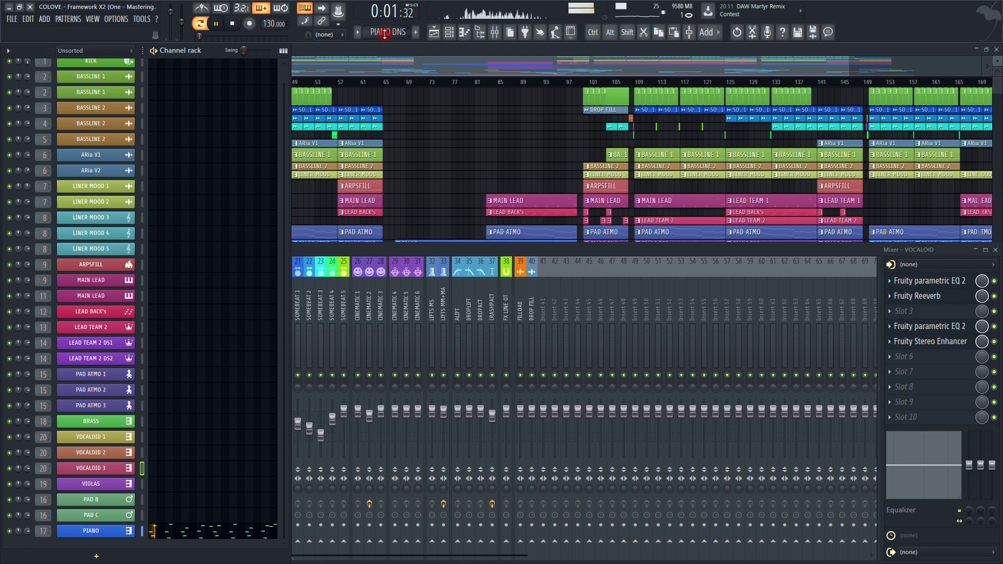
{"action": "key", "text": "space"}
{"action": "scroll", "coordinate": [385, 33], "scroll_direction": "up", "scroll_amount": 3}
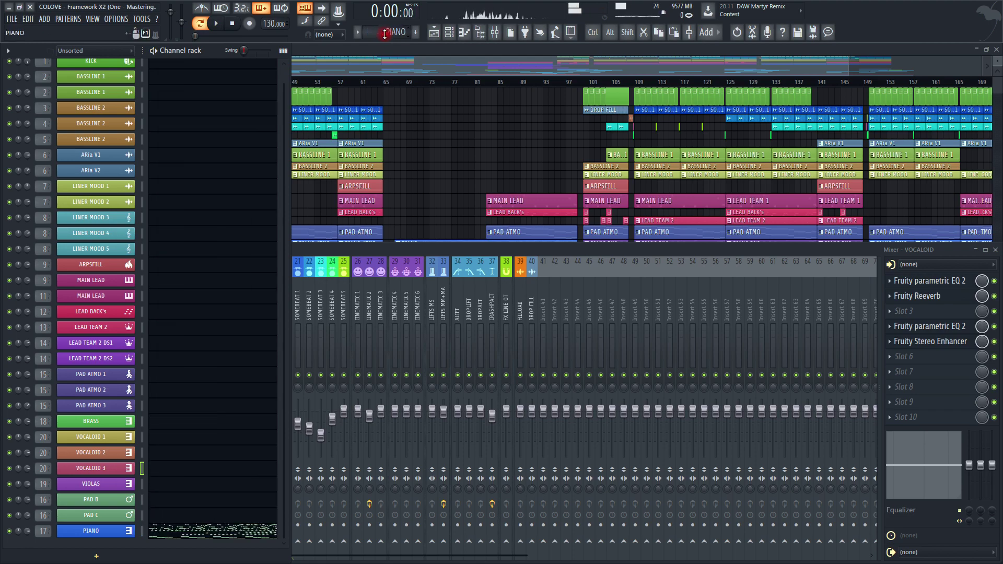